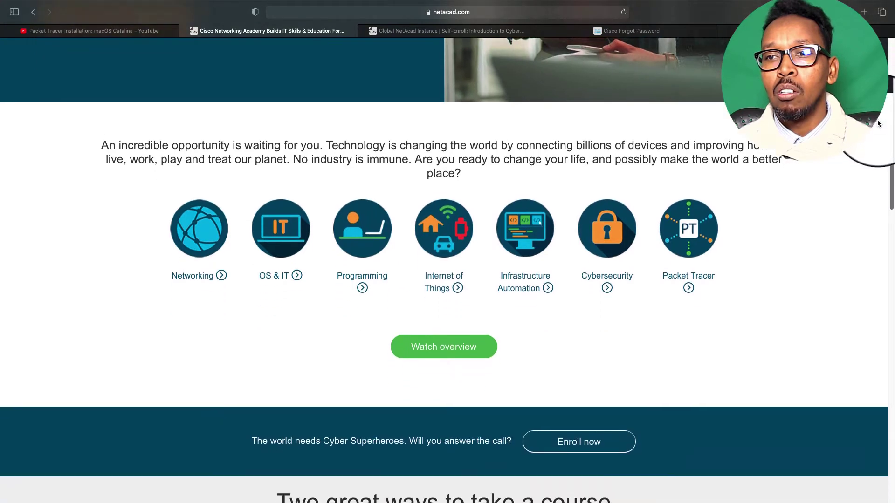
pyautogui.scroll(-2, 874, 151)
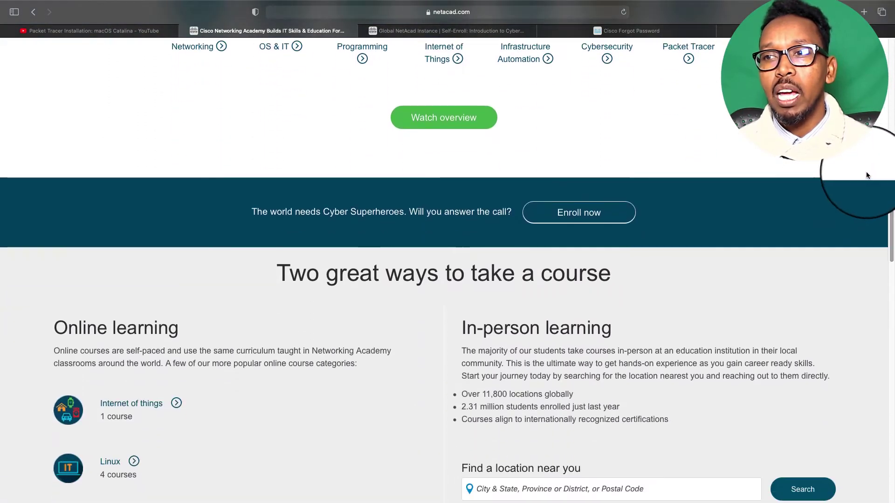
# Open the Introduction to Cybersecurity course and its English 1220b self-enrollment page in a new tab
pyautogui.press('super+equal')
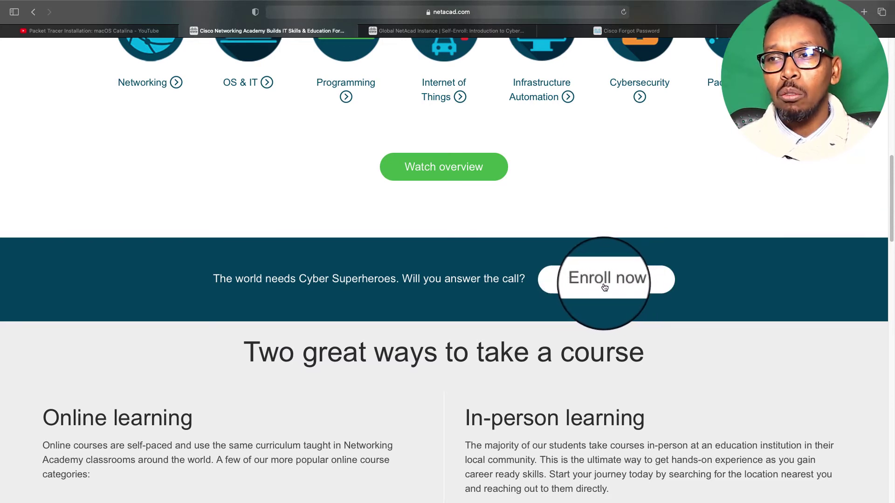
pyautogui.click(604, 290)
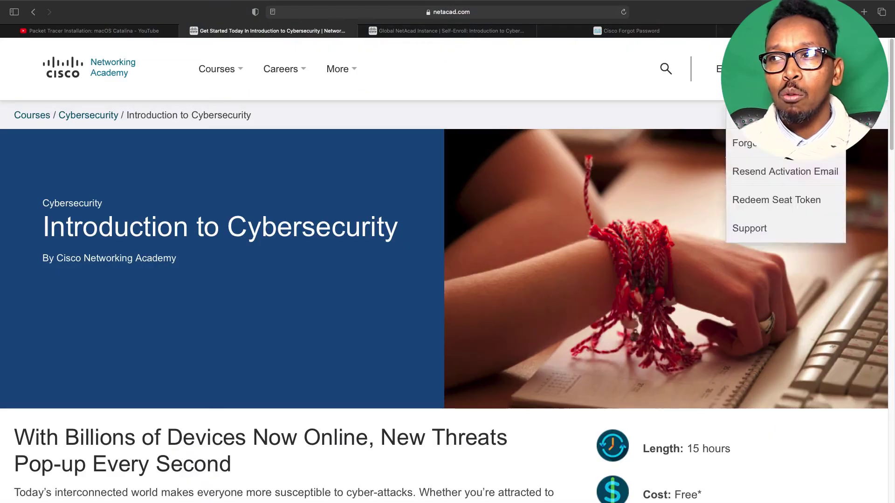
pyautogui.scroll(-8, 447, 252)
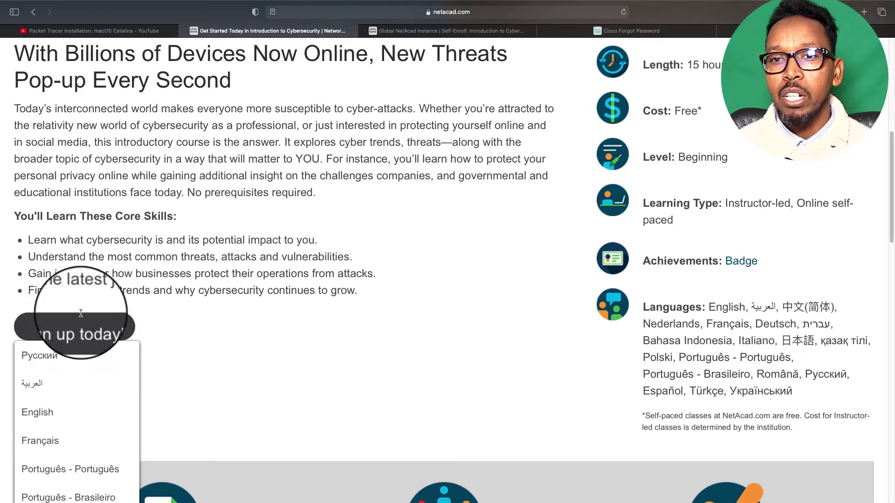
pyautogui.moveTo(95, 334)
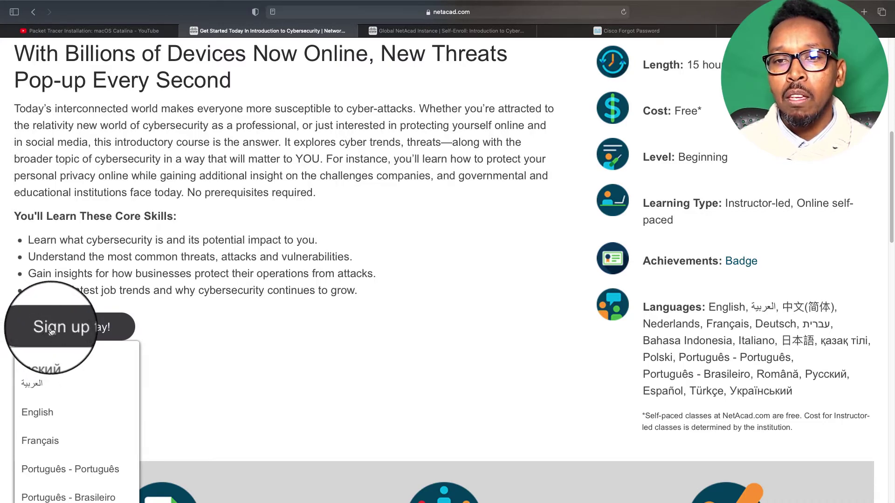
pyautogui.click(49, 414)
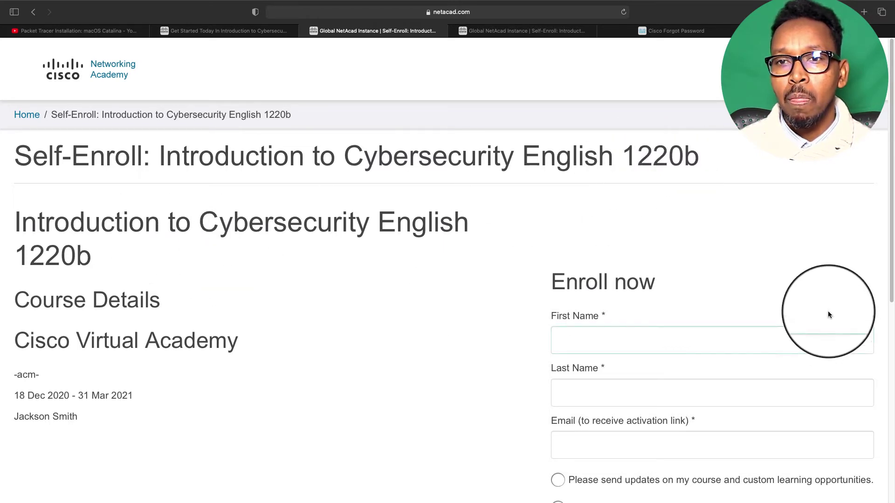
# Enter the first and last name on the enrollment form, then move to the e-mail field
pyautogui.scroll(-5, 891, 107)
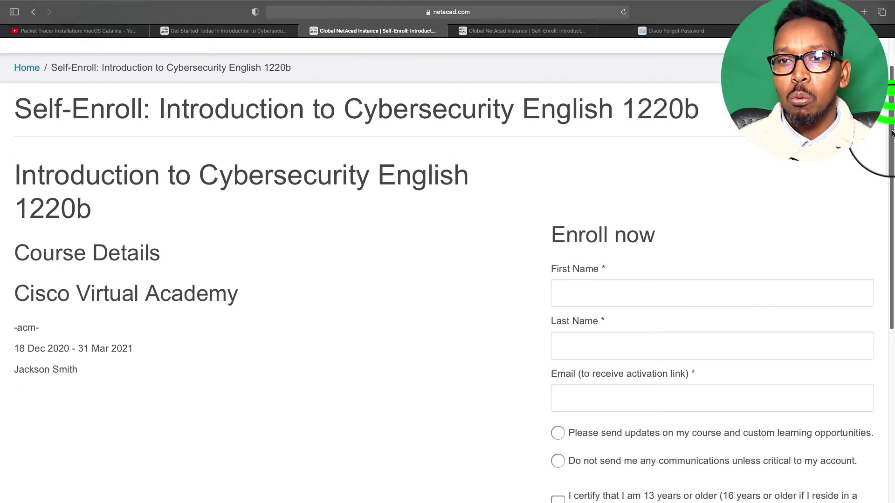
pyautogui.click(785, 228)
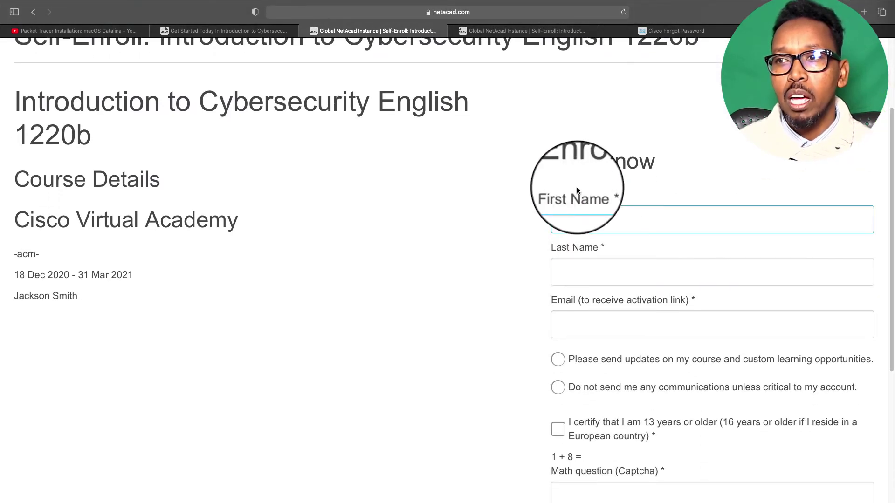
pyautogui.click(597, 245)
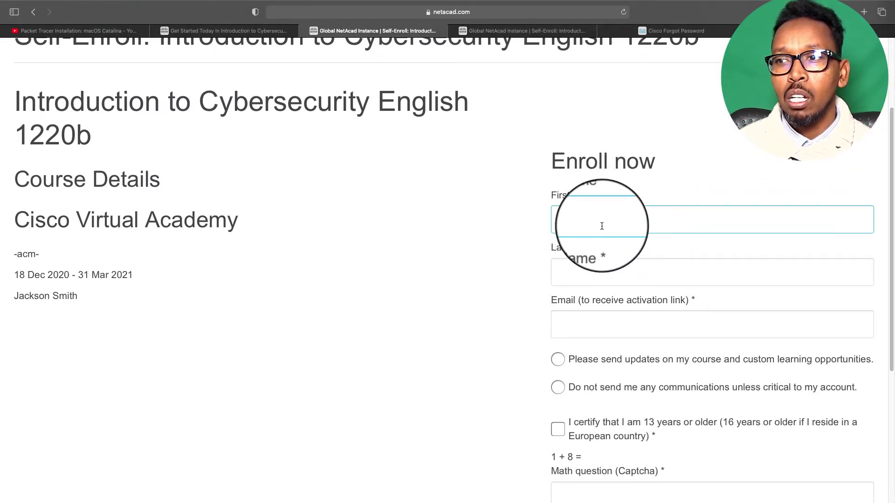
pyautogui.click(604, 225)
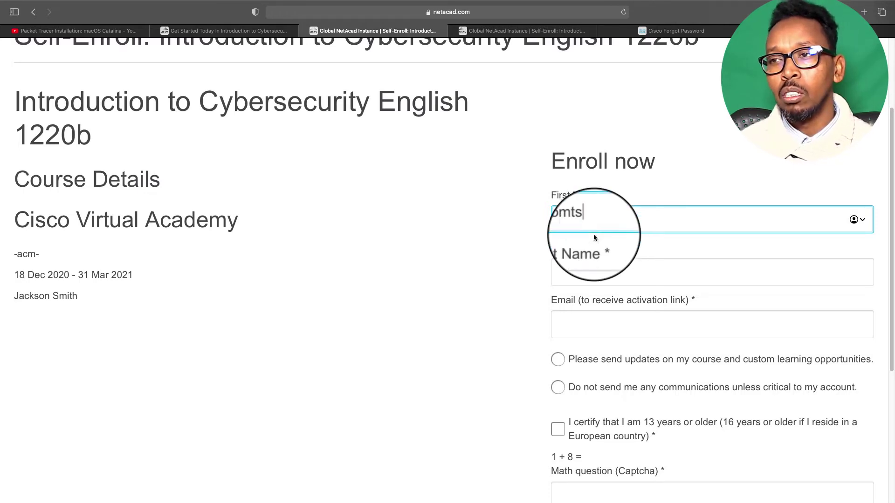
pyautogui.click(603, 270)
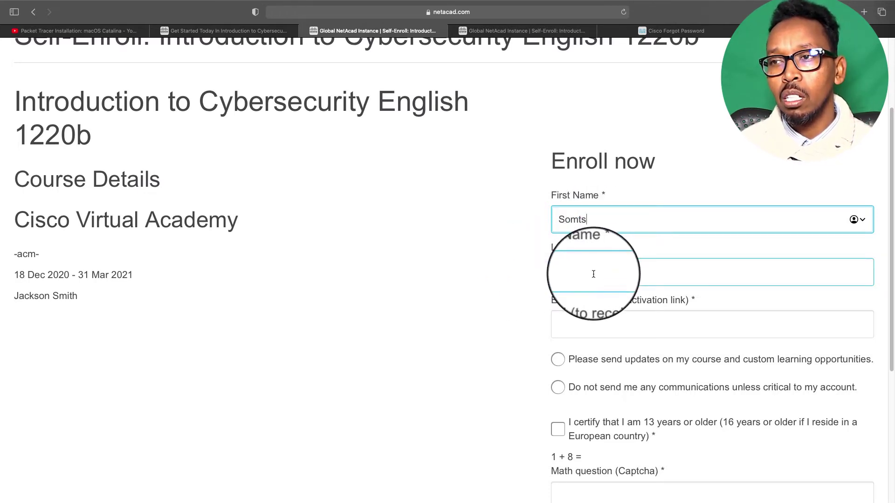
pyautogui.click(596, 274)
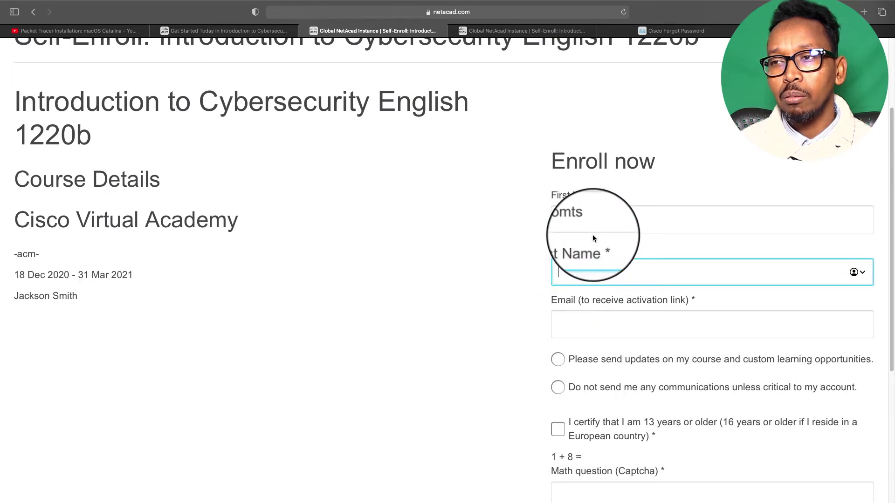
pyautogui.doubleClick(597, 220)
pyautogui.click(578, 271)
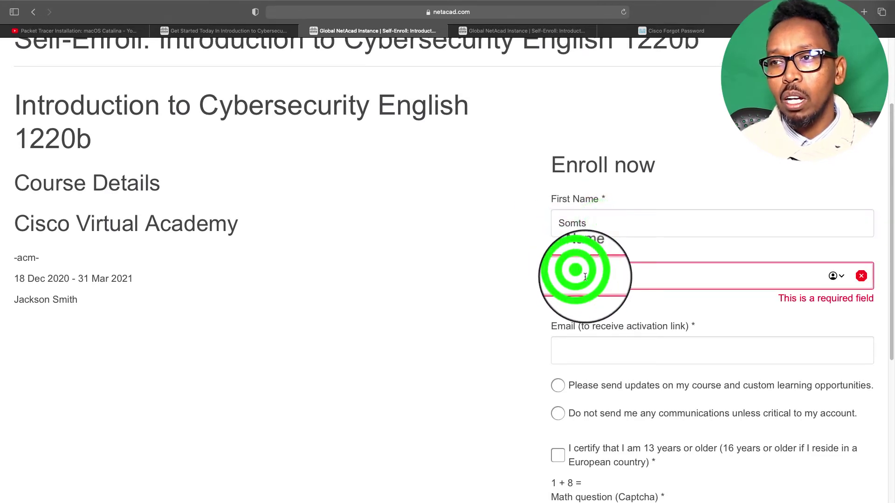
pyautogui.write('tech')
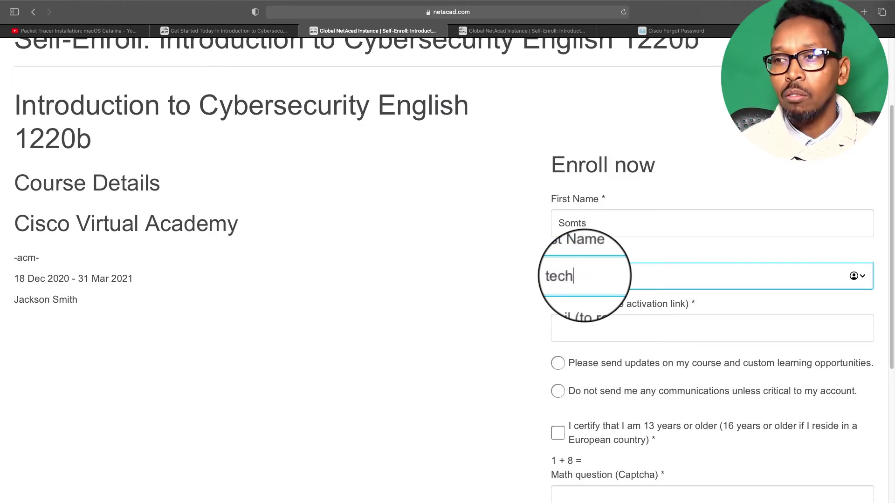
pyautogui.moveTo(892, 205); pyautogui.dragTo(892, 251)
pyautogui.click(613, 242)
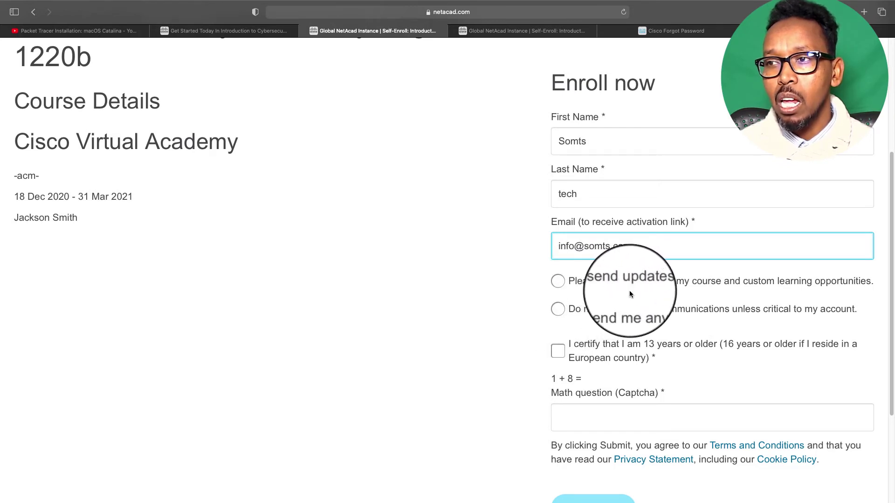
# Opt out of all non-critical communications and certify the minimum age requirement
pyautogui.click(561, 314)
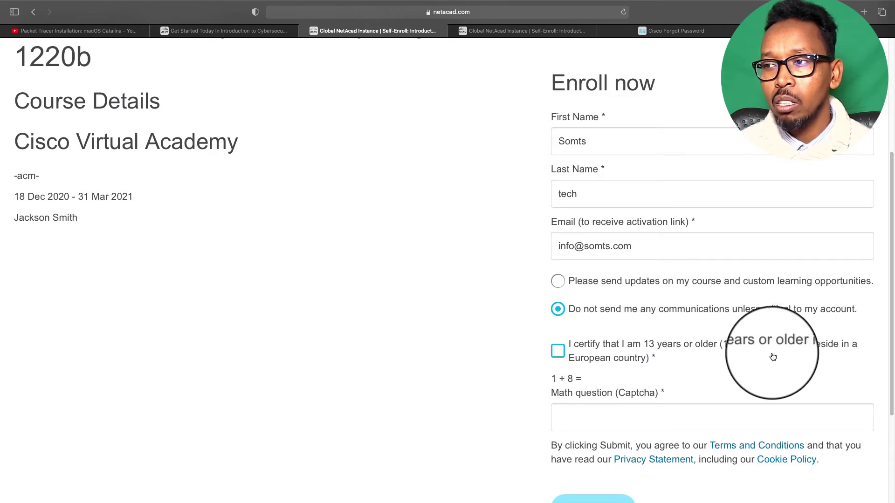
pyautogui.click(557, 352)
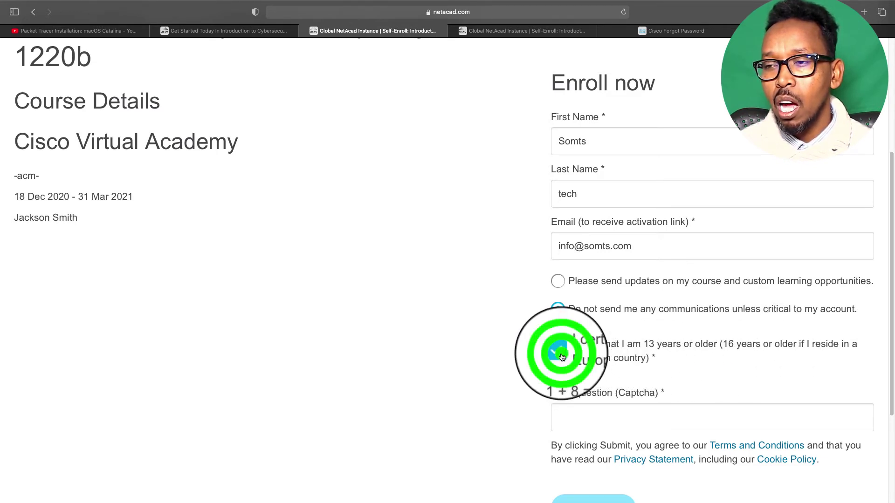
pyautogui.moveTo(892, 253); pyautogui.dragTo(892, 292)
# Answer the math captcha with 9 and submit the enrollment form
pyautogui.click(590, 338)
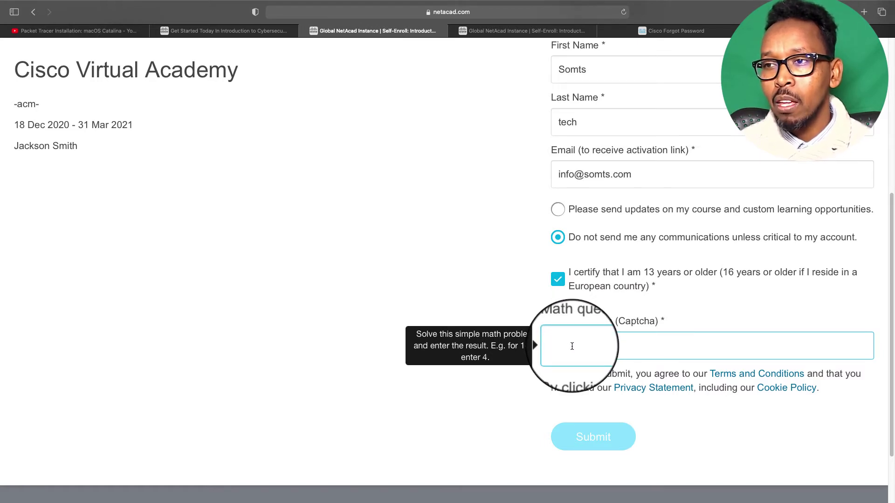
pyautogui.click(571, 345)
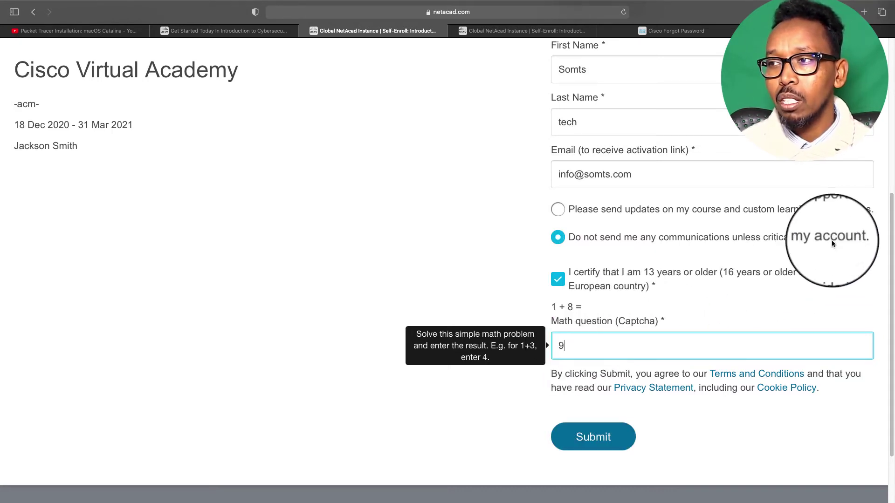
pyautogui.click(890, 210)
pyautogui.scroll(-2, 891, 210)
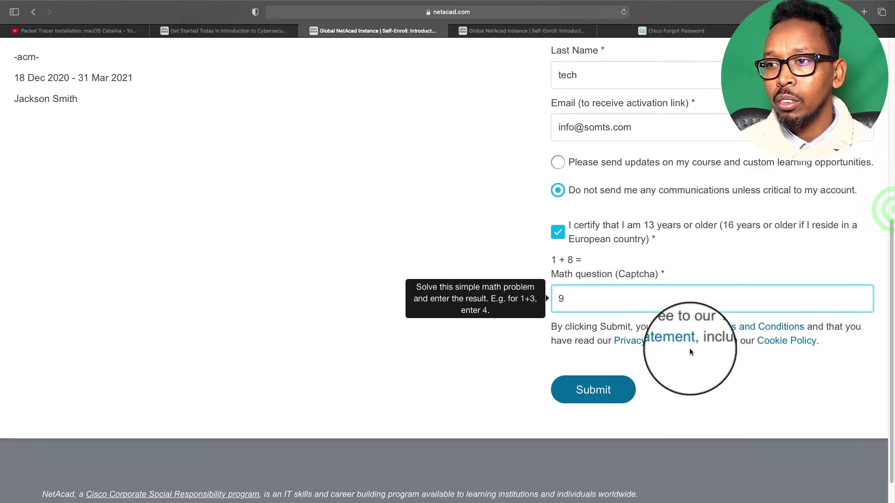
pyautogui.click(609, 390)
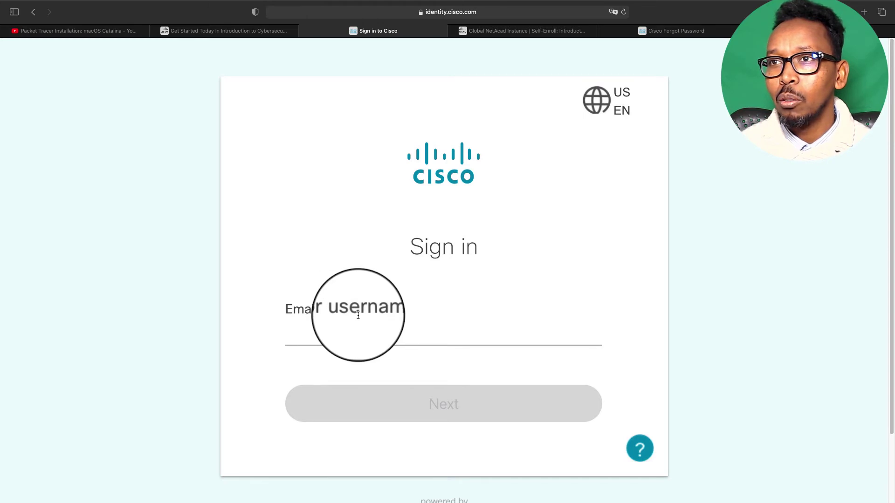
# Enter the account e-mail or username and continue to the password step
pyautogui.click(430, 321)
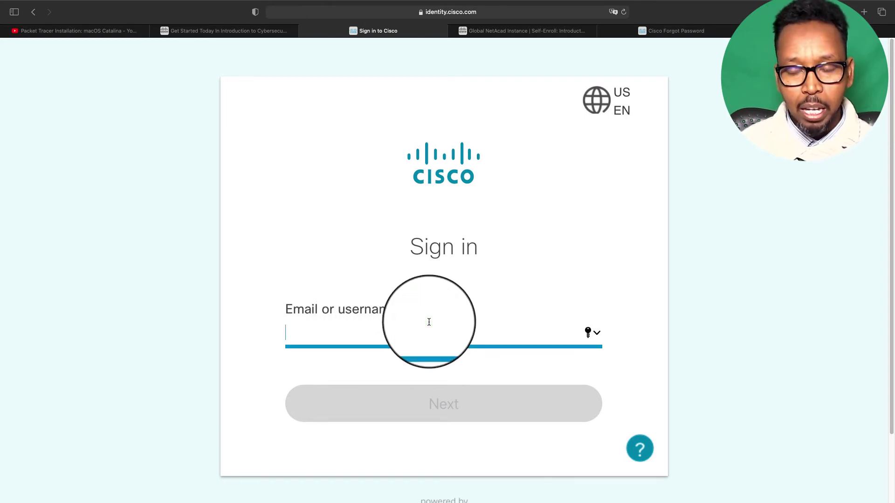
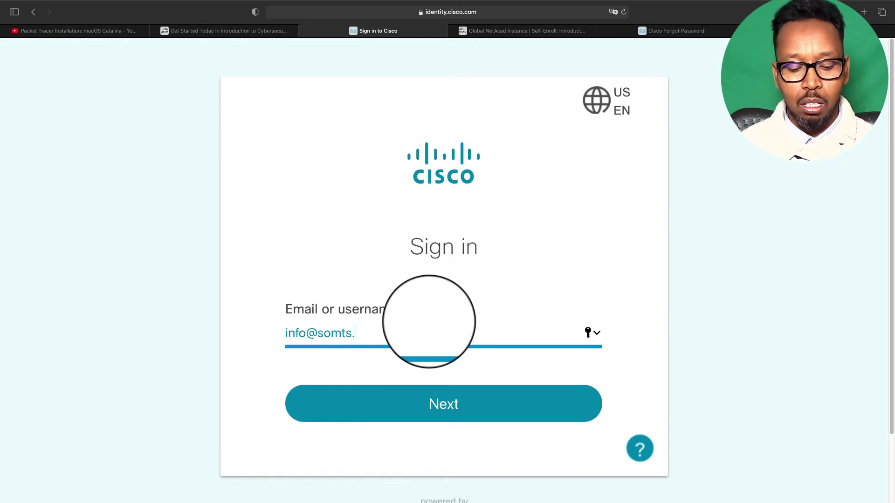
pyautogui.click(429, 406)
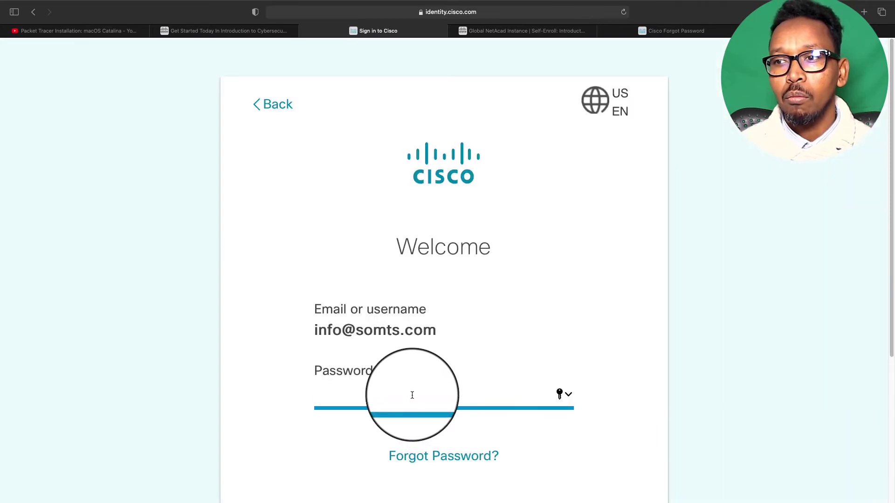
# Erase the mistyped password and enter the account password again
pyautogui.moveTo(890, 71); pyautogui.dragTo(893, 183)
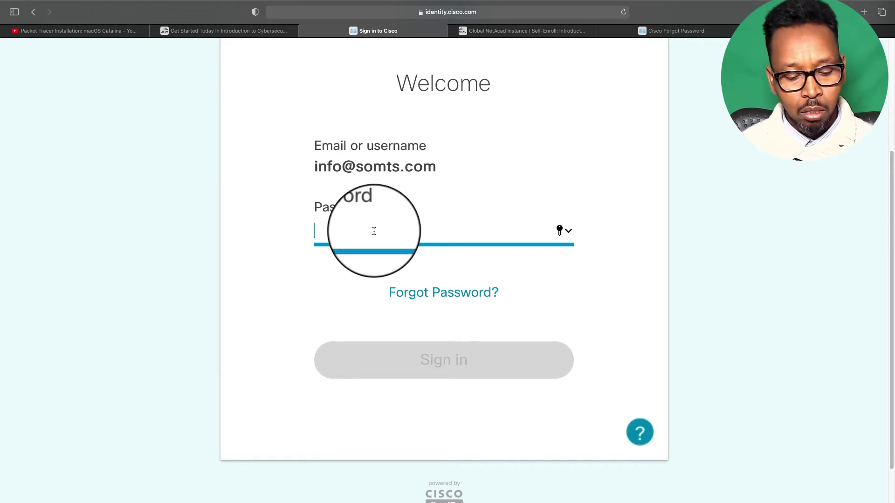
pyautogui.write('•')
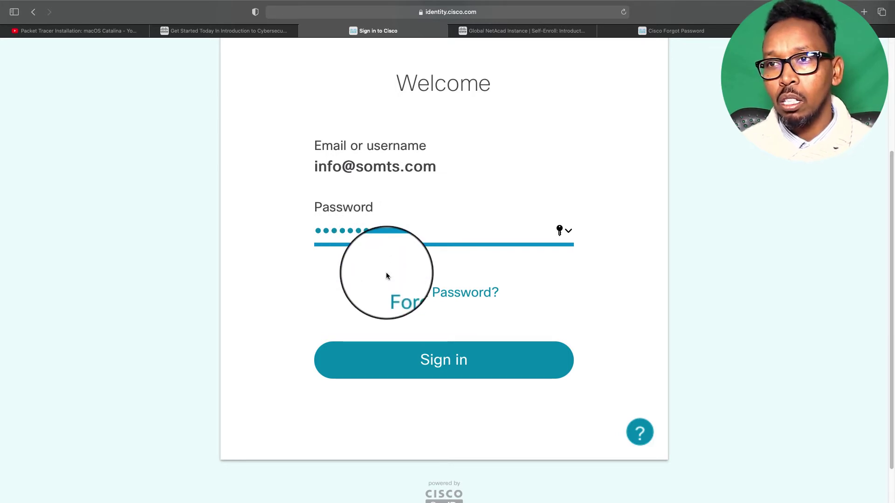
pyautogui.press('BackSpace')
pyautogui.press('BackSpace')
pyautogui.press('BackSpace')
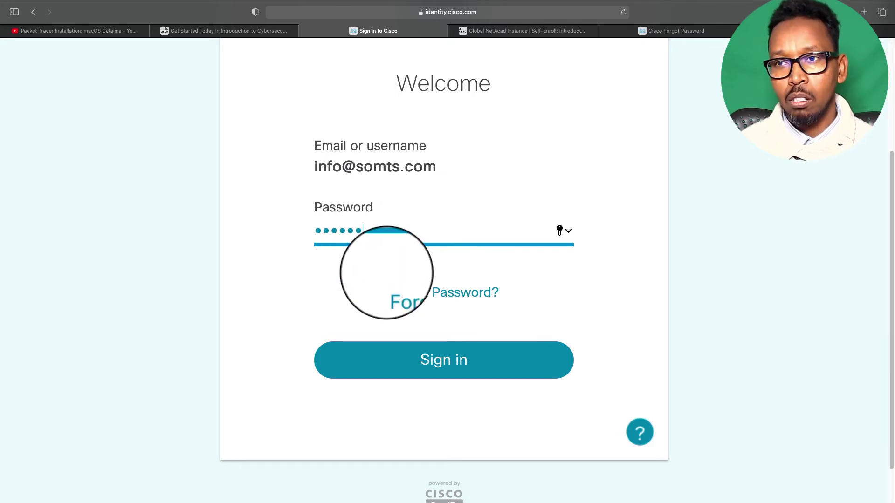
pyautogui.press('BackSpace')
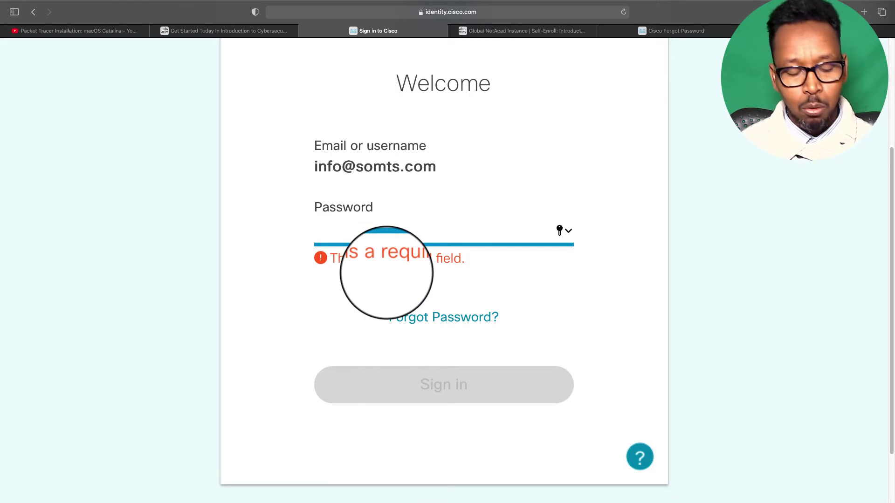
pyautogui.write('••')
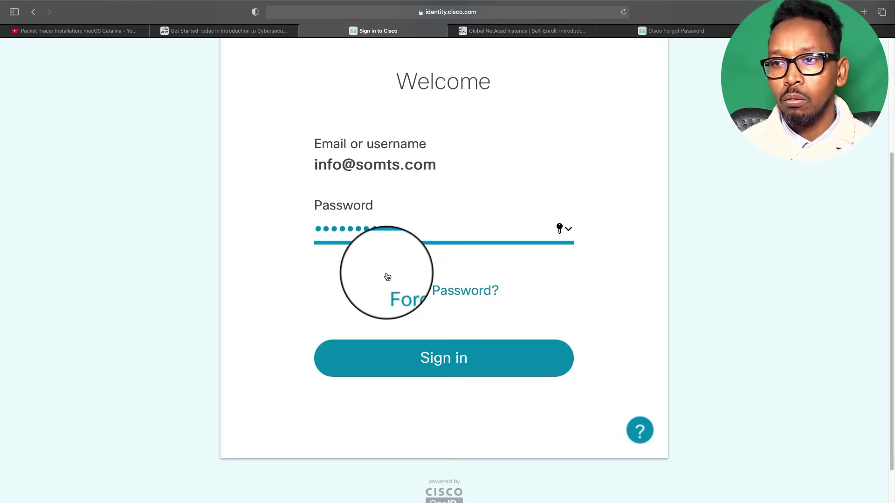
# Retype the password after the Incorrect credentials error and sign in successfully
pyautogui.click(446, 355)
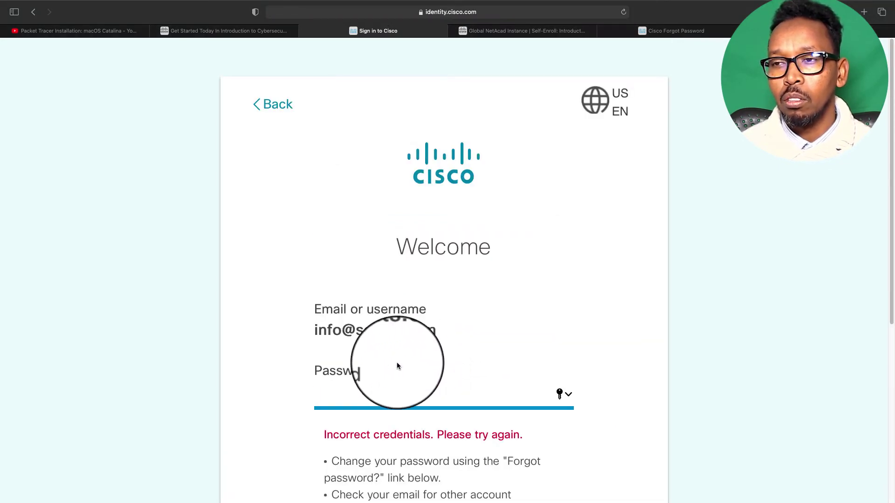
pyautogui.moveTo(892, 132); pyautogui.dragTo(890, 274)
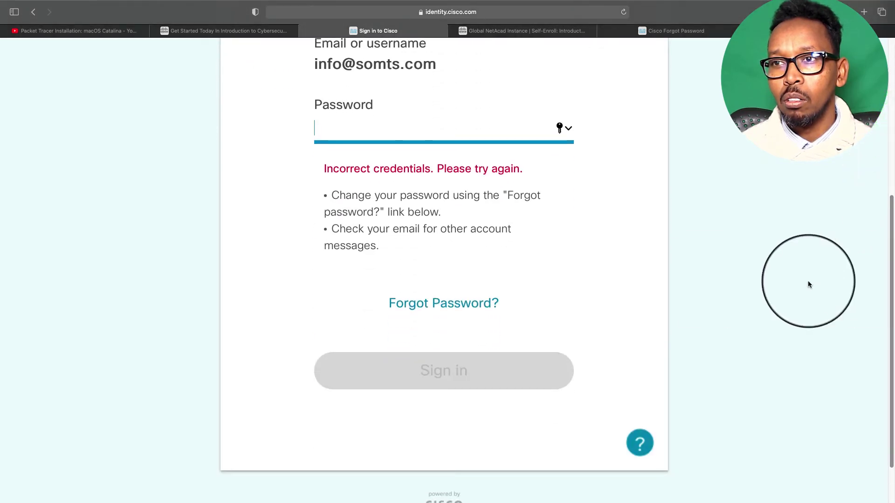
pyautogui.click(383, 132)
pyautogui.write('•••')
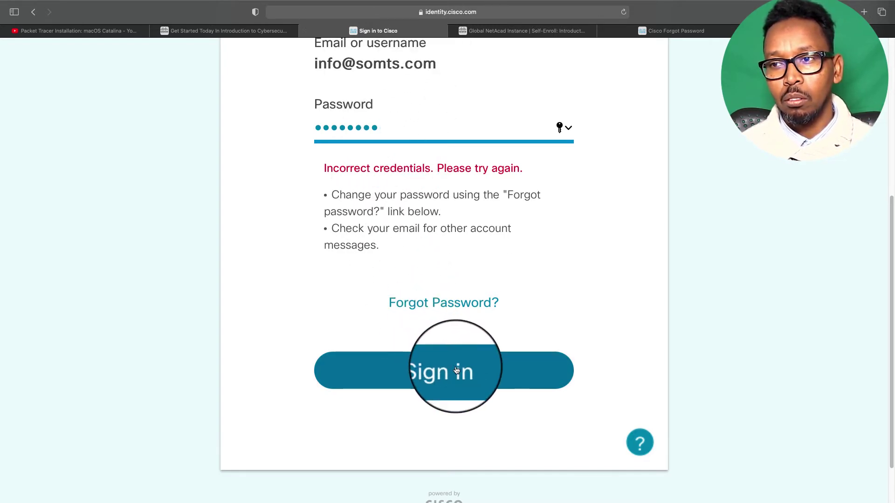
pyautogui.click(445, 374)
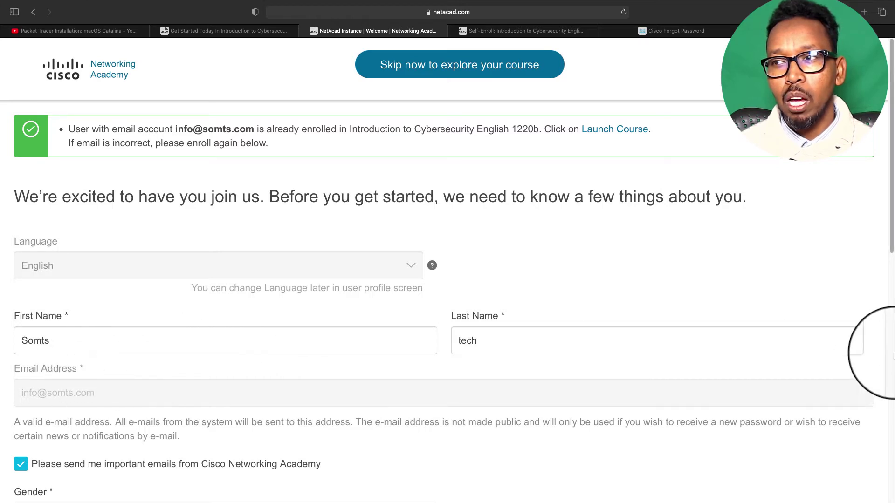
# Set gender to Male and state to Somalia on the profile form
pyautogui.click(890, 191)
pyautogui.moveTo(891, 191); pyautogui.dragTo(884, 307)
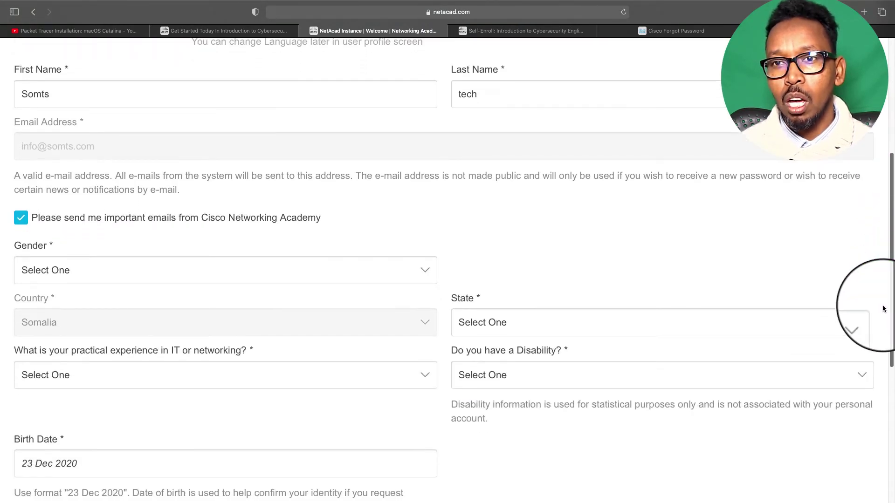
pyautogui.click(68, 273)
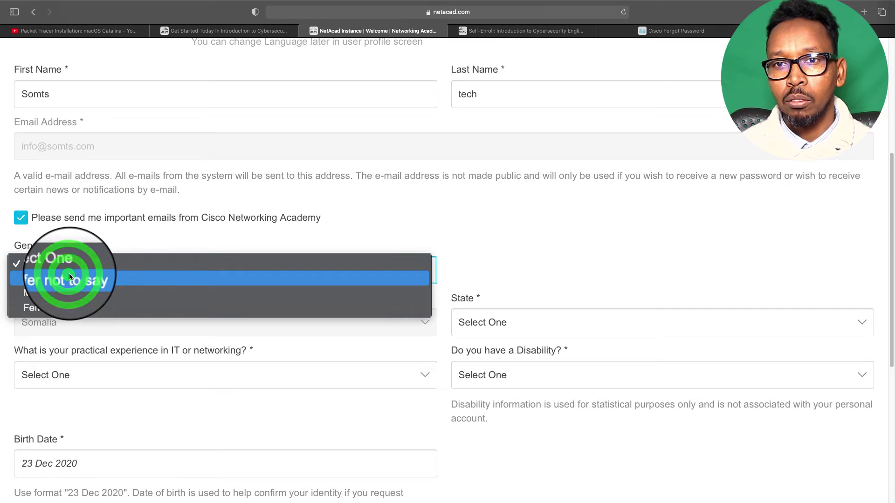
pyautogui.click(38, 294)
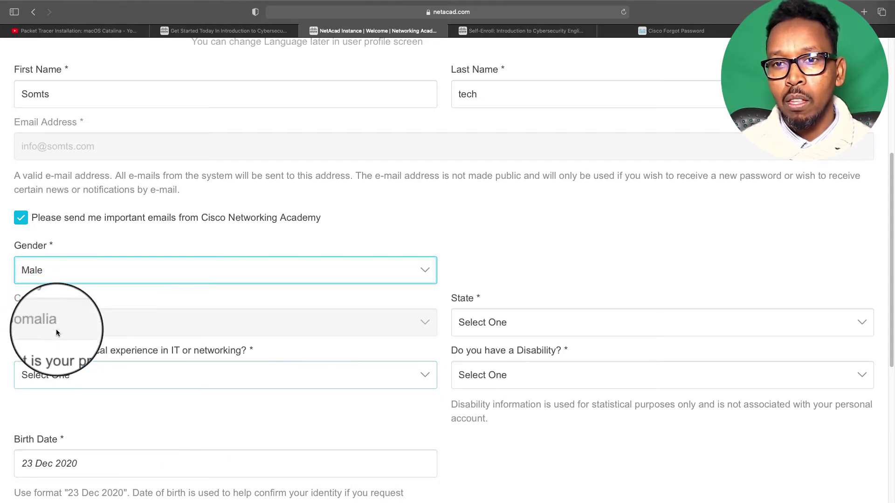
pyautogui.click(891, 271)
pyautogui.moveTo(891, 271); pyautogui.dragTo(884, 314)
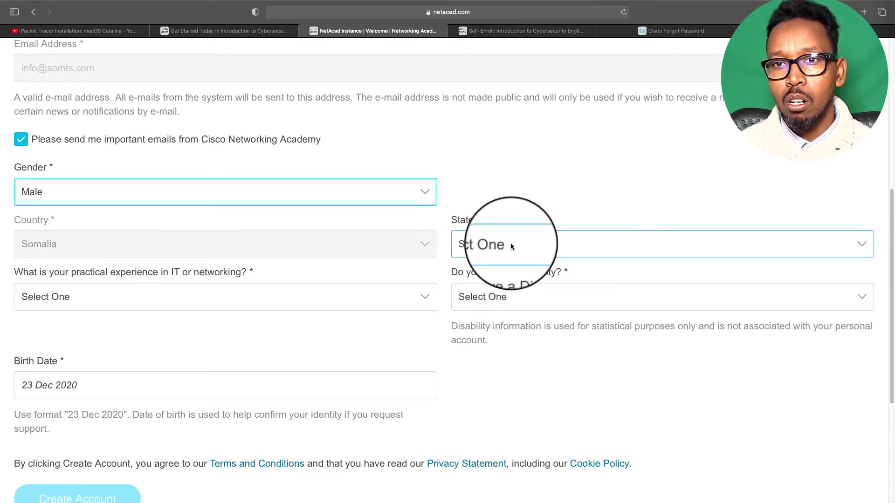
pyautogui.click(499, 244)
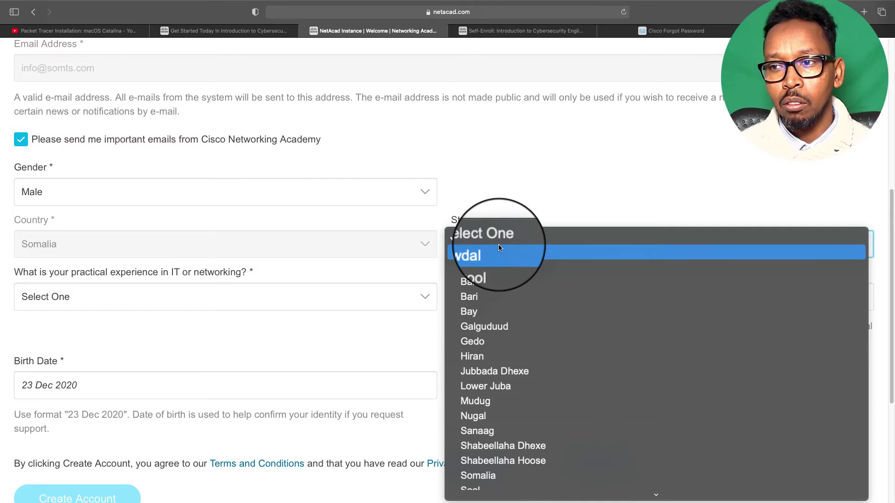
pyautogui.click(474, 473)
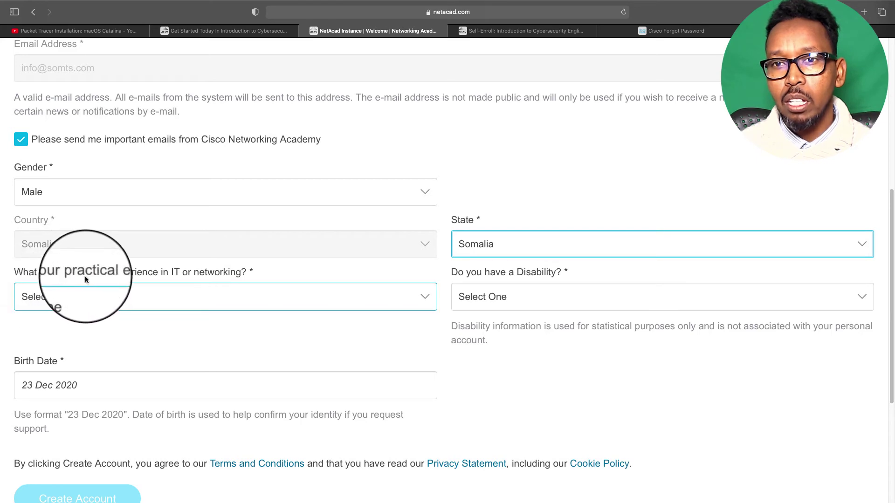
# Answer IT experience with More than 5 Years and the disability question with No
pyautogui.click(182, 302)
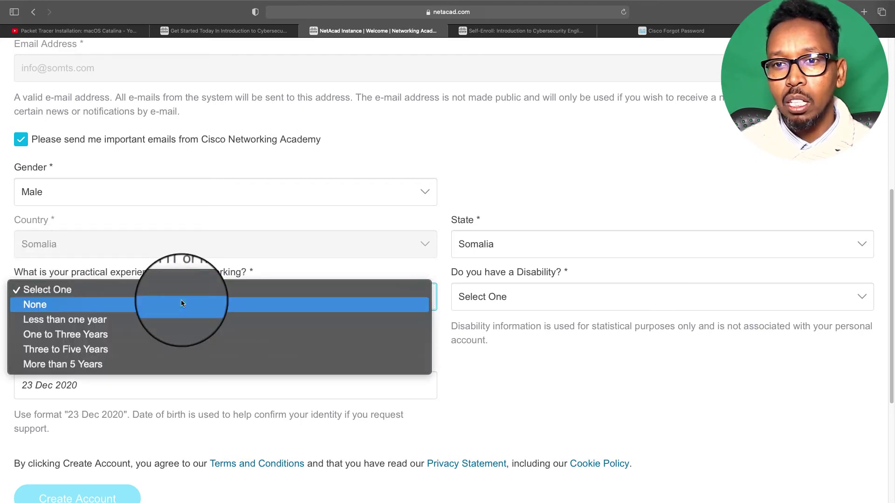
pyautogui.click(73, 367)
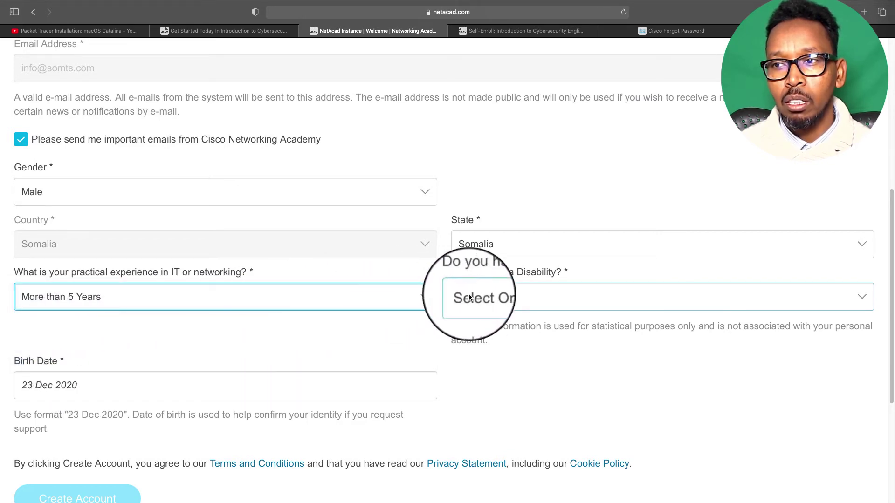
pyautogui.click(486, 298)
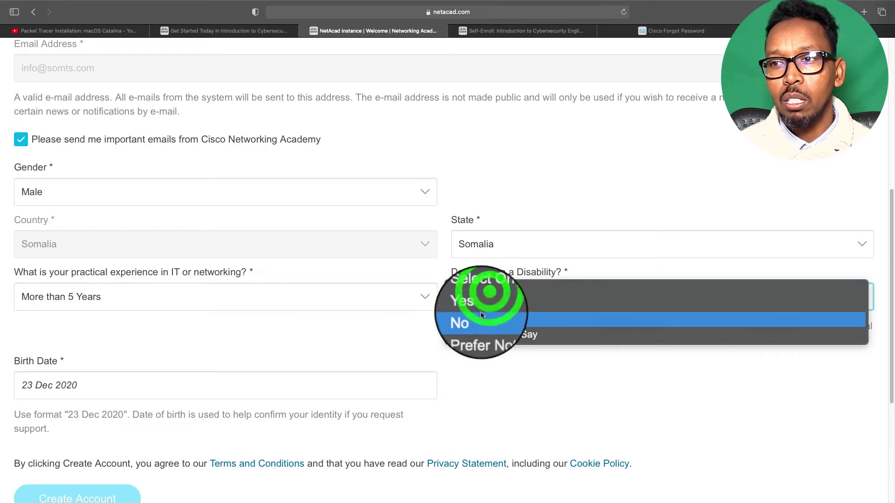
pyautogui.click(474, 322)
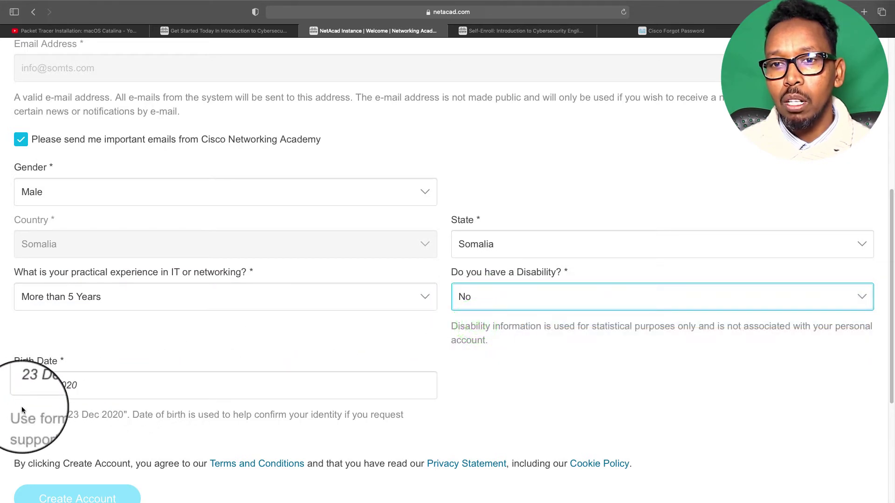
# Pick a June birth date, choosing the month and year in the date picker
pyautogui.click(29, 388)
pyautogui.click(32, 387)
pyautogui.click(36, 384)
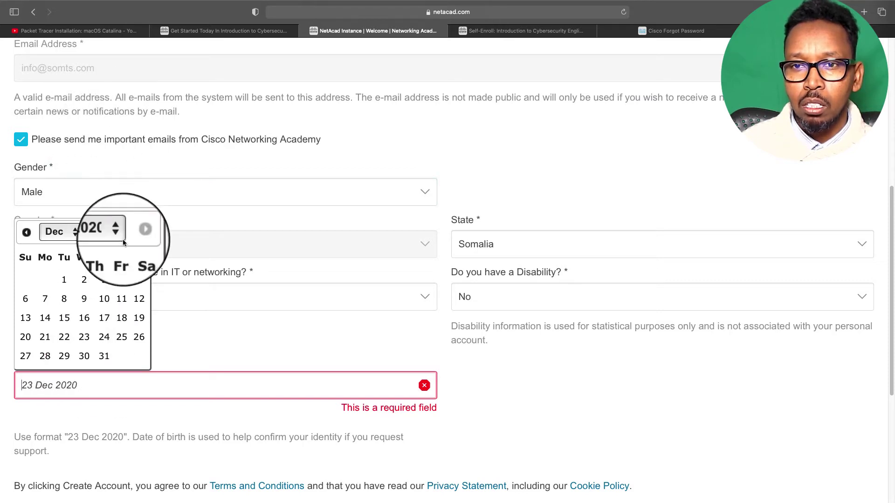
pyautogui.click(74, 233)
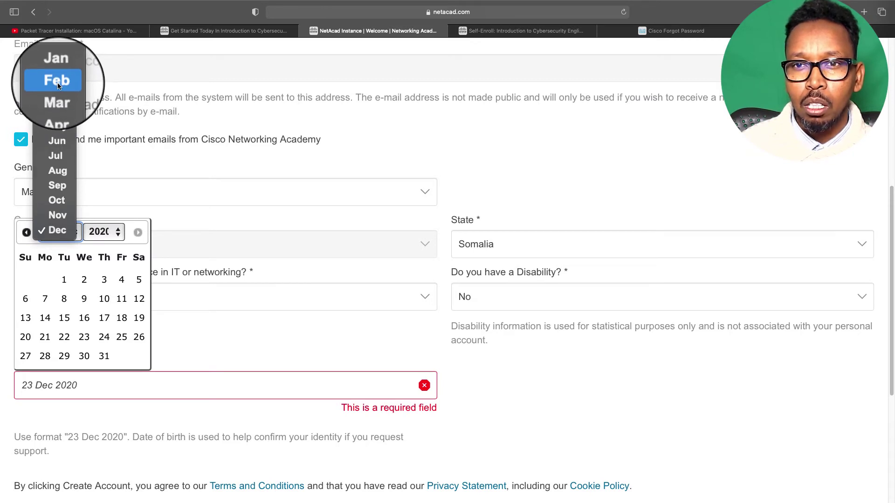
pyautogui.click(58, 142)
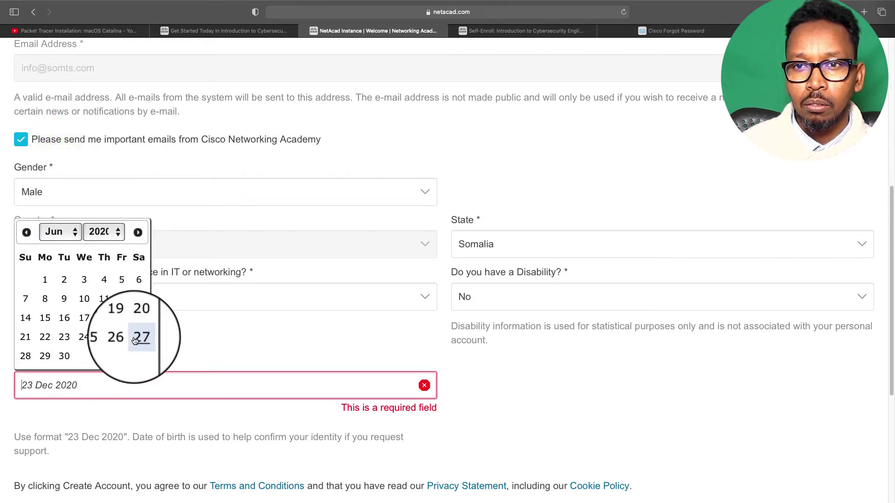
pyautogui.click(107, 232)
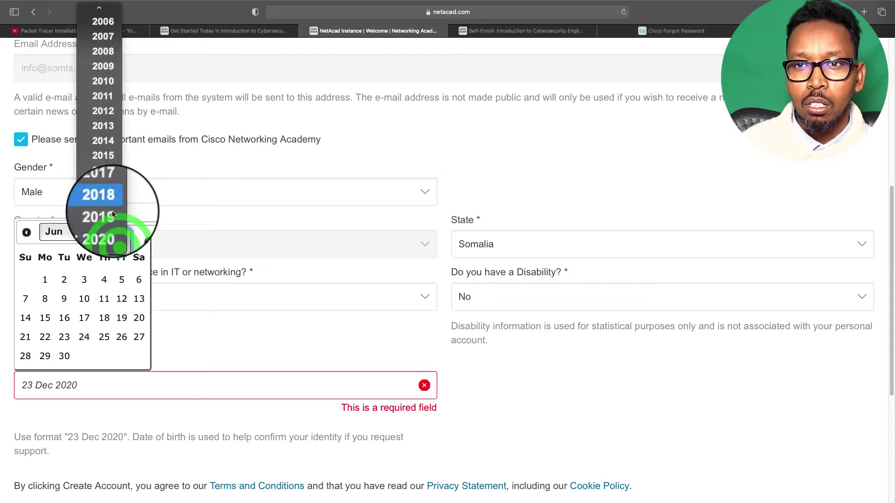
pyautogui.scroll(5, 103, 65)
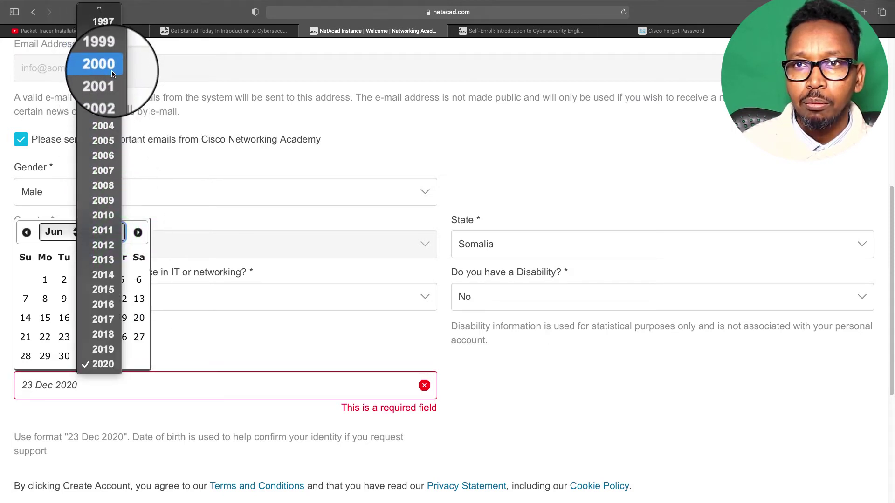
pyautogui.scroll(4, 103, 53)
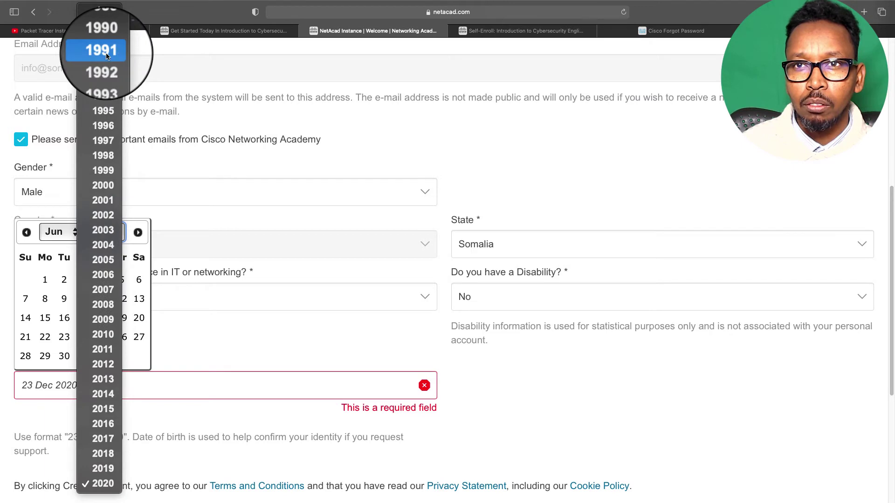
pyautogui.scroll(2, 107, 56)
pyautogui.scroll(-1, 107, 58)
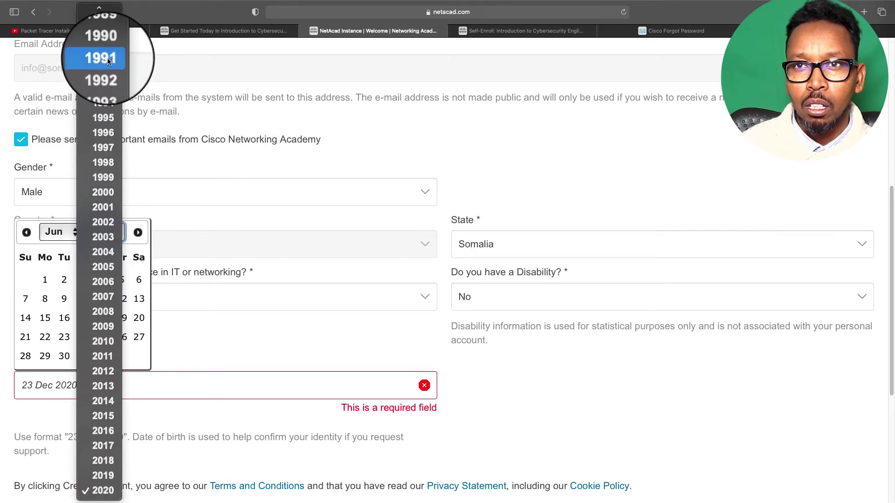
pyautogui.scroll(2, 105, 29)
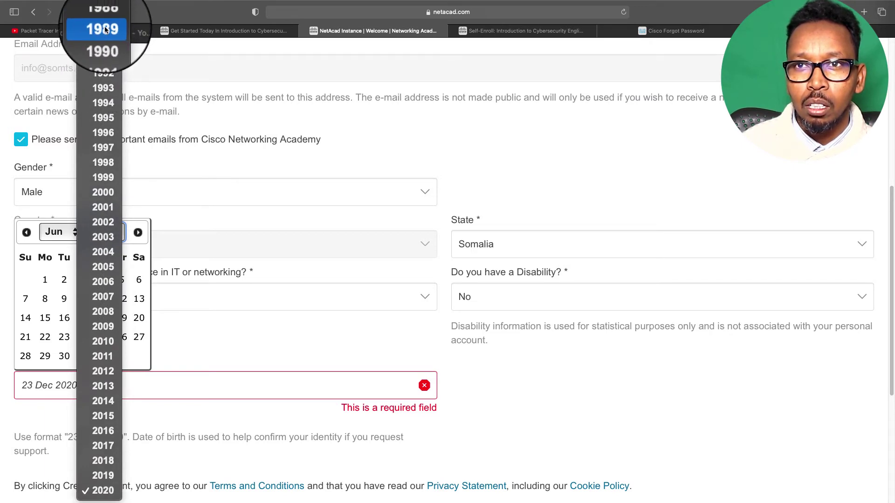
pyautogui.scroll(2, 104, 31)
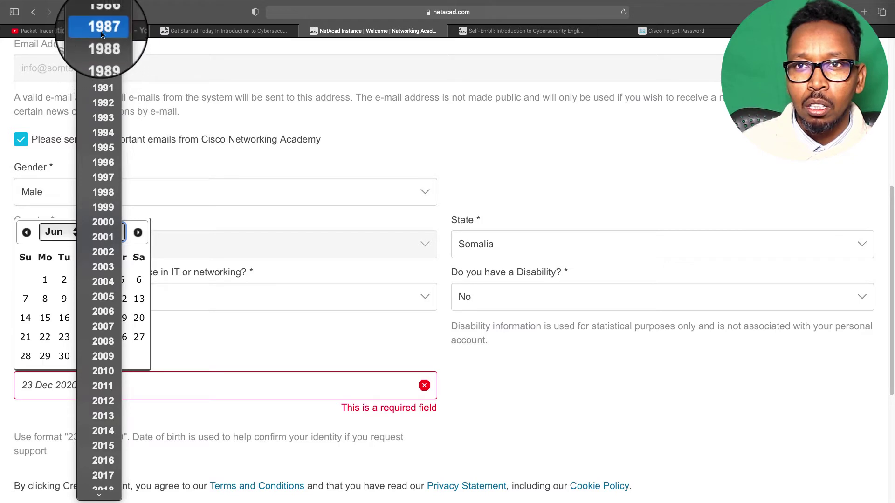
pyautogui.scroll(6, 107, 45)
pyautogui.scroll(-1, 107, 49)
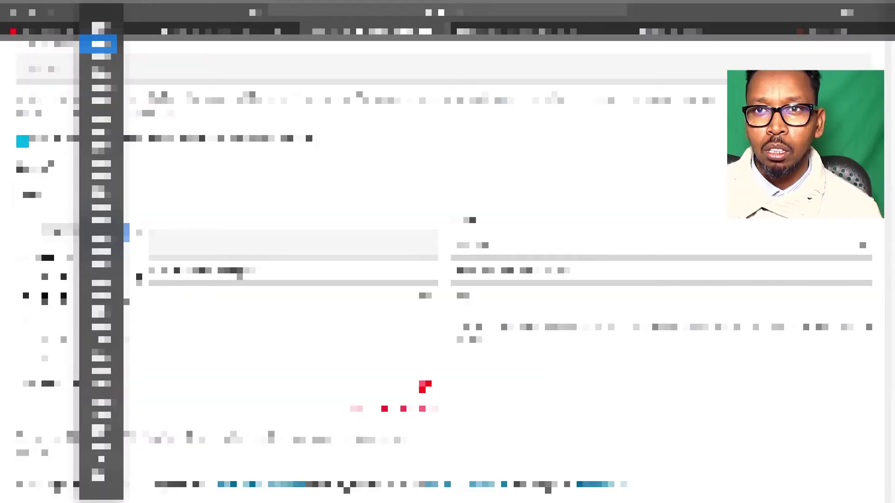
pyautogui.scroll(1, 101, 47)
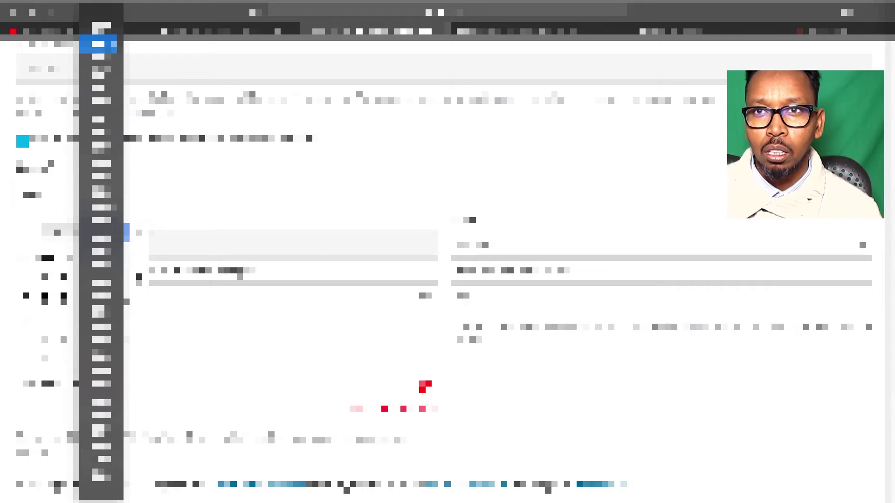
pyautogui.click(98, 89)
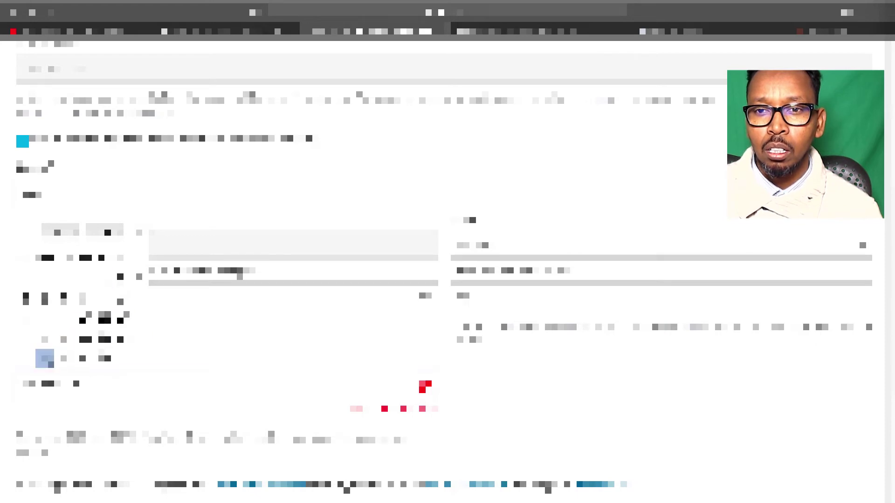
pyautogui.click(49, 360)
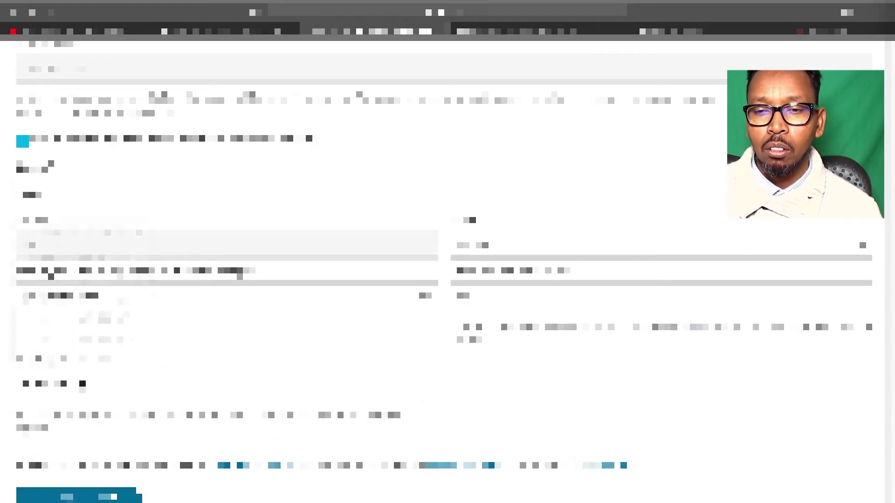
# Close the lower date calendar and submit the form with Create Account
pyautogui.click(47, 384)
pyautogui.click(479, 409)
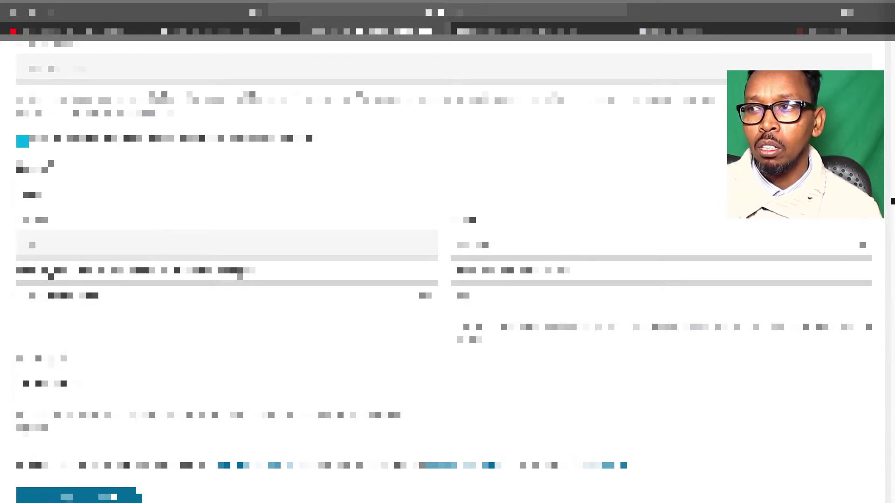
pyautogui.scroll(-3, 448, 261)
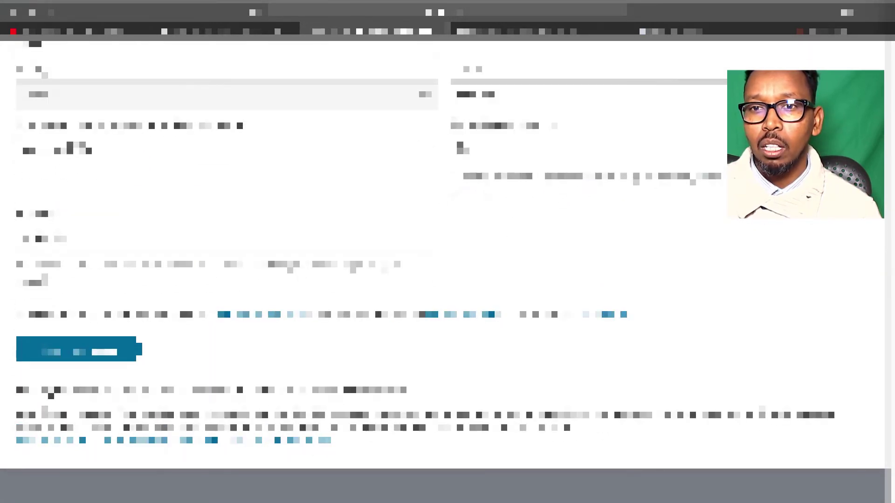
pyautogui.click(67, 360)
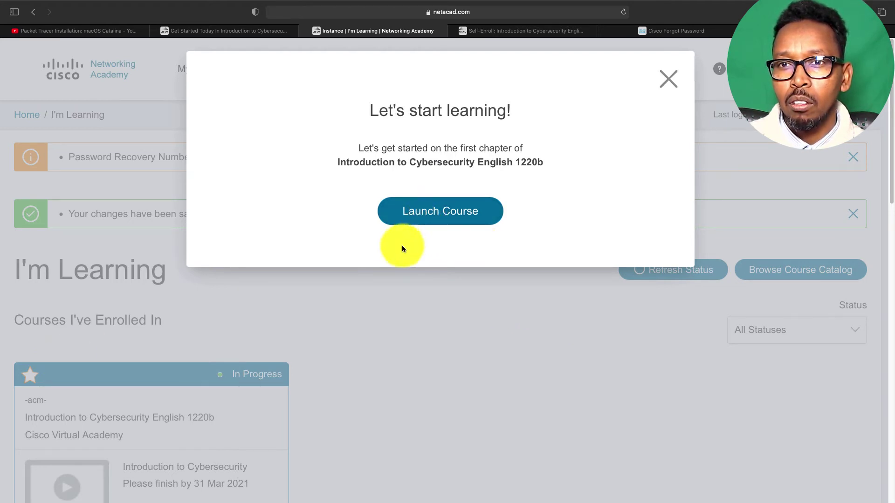
# Close the Let's start learning pop-up, load netacad.com in the password-reset tab, and log in
pyautogui.click(668, 78)
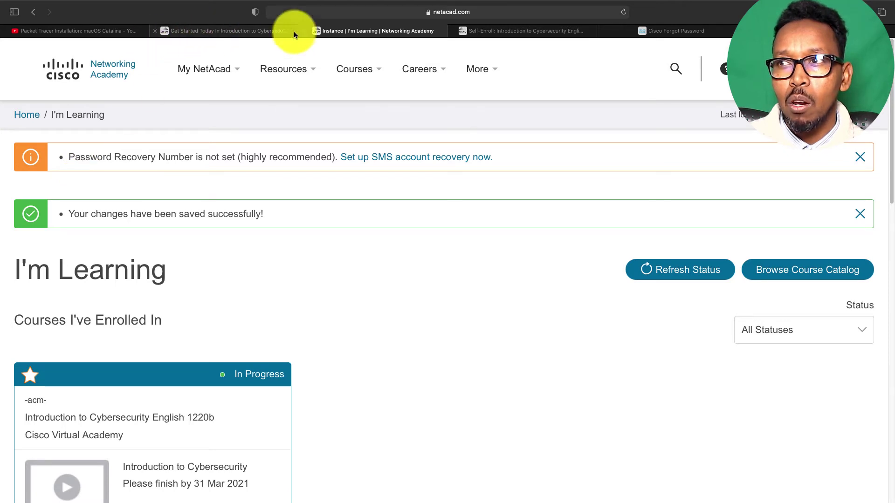
pyautogui.click(674, 32)
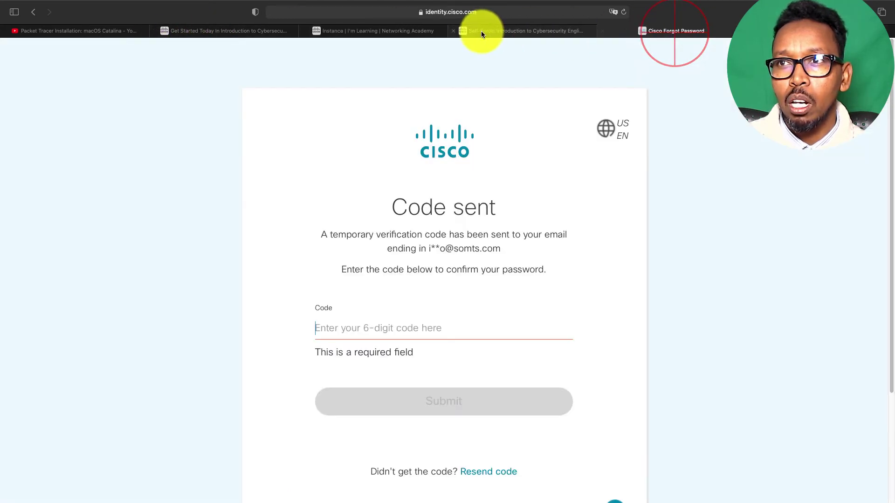
pyautogui.click(487, 14)
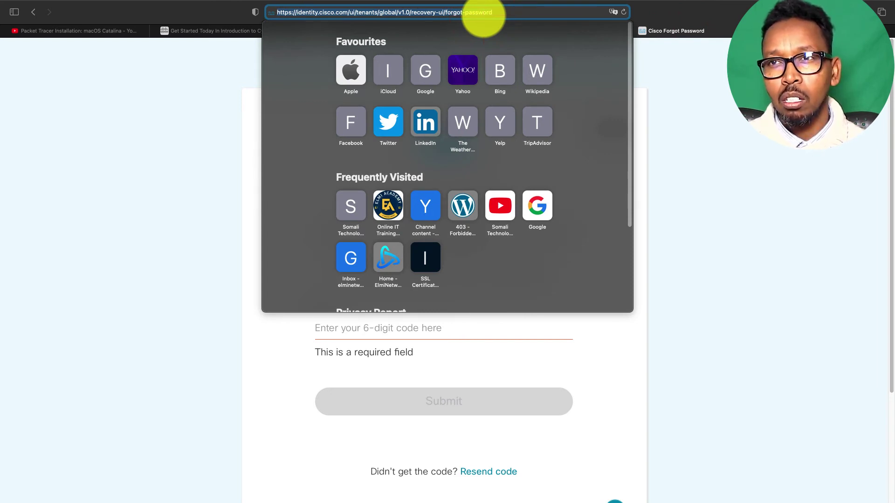
pyautogui.write('netacad.com')
pyautogui.press('Return')
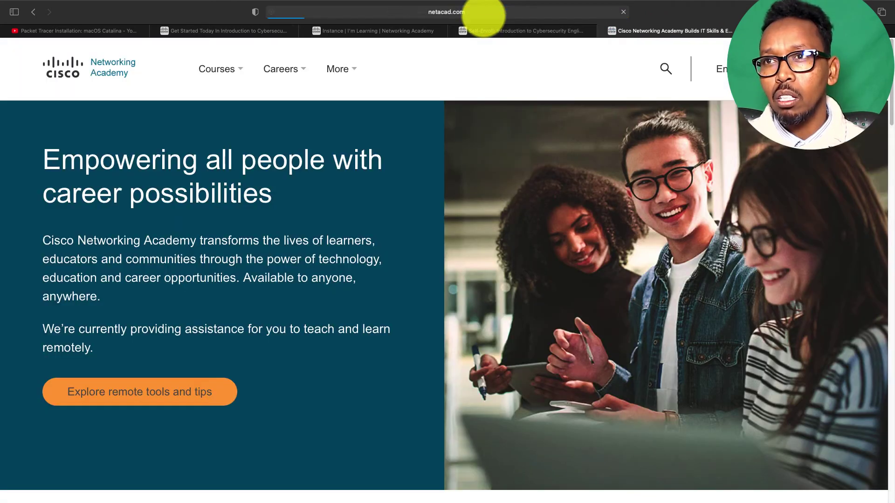
pyautogui.click(720, 68)
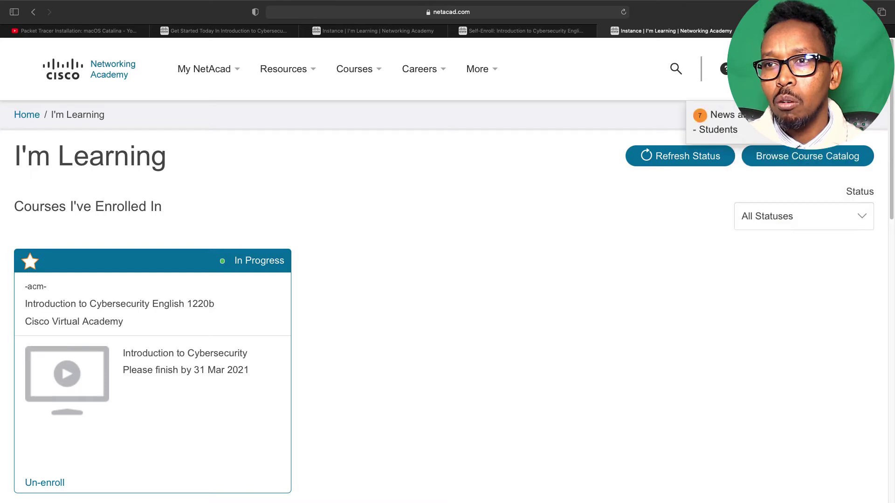
# Go to Resources > Download Packet Tracer and zoom in twice to read the 7.3.1 versions
pyautogui.moveTo(236, 79)
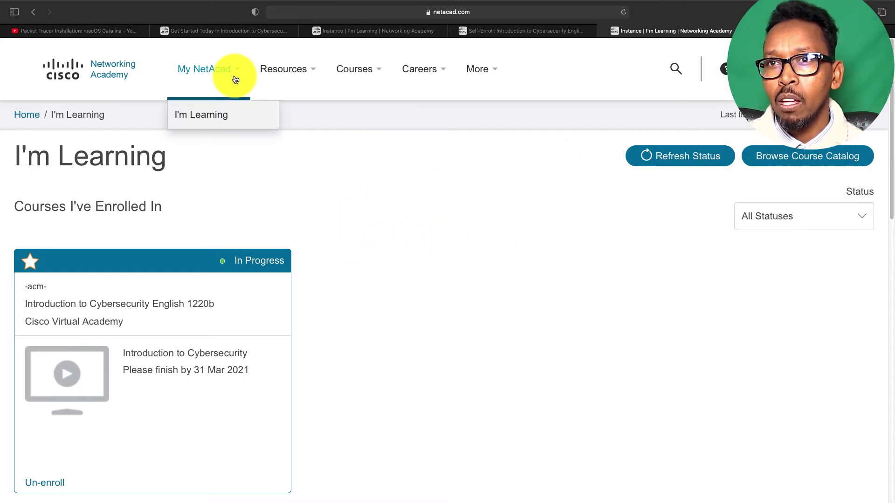
pyautogui.moveTo(295, 78)
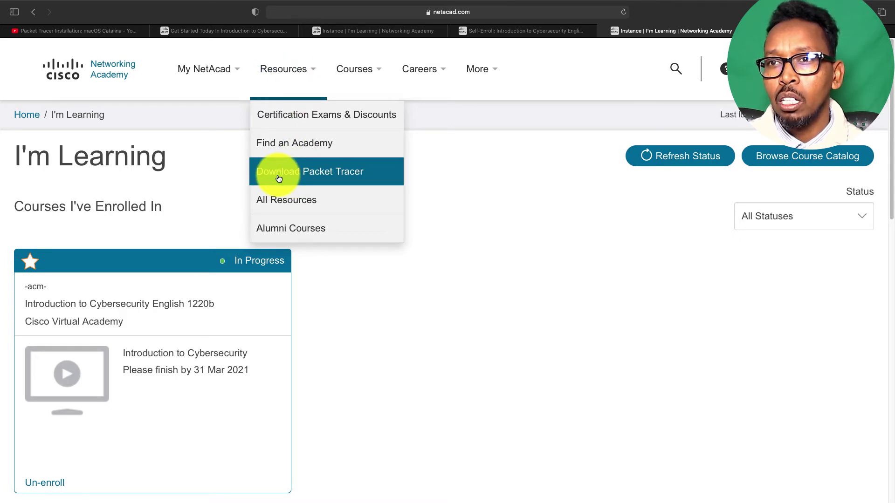
pyautogui.click(321, 179)
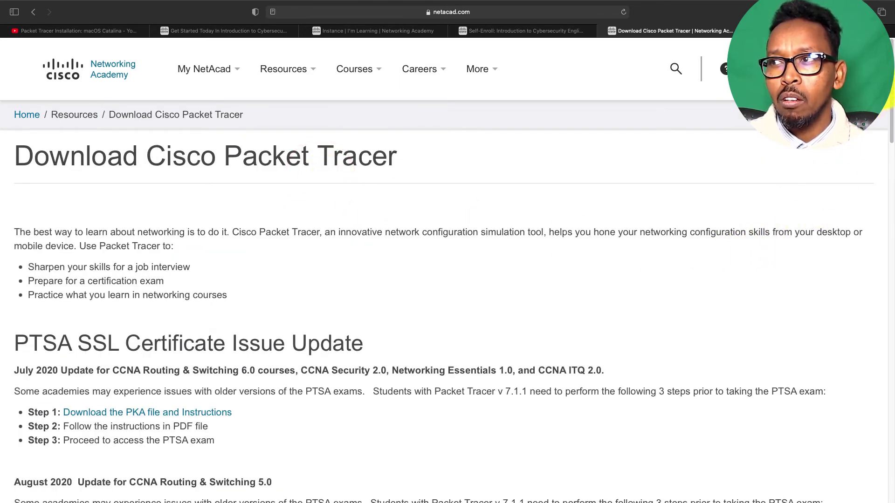
pyautogui.moveTo(891, 88); pyautogui.dragTo(887, 147)
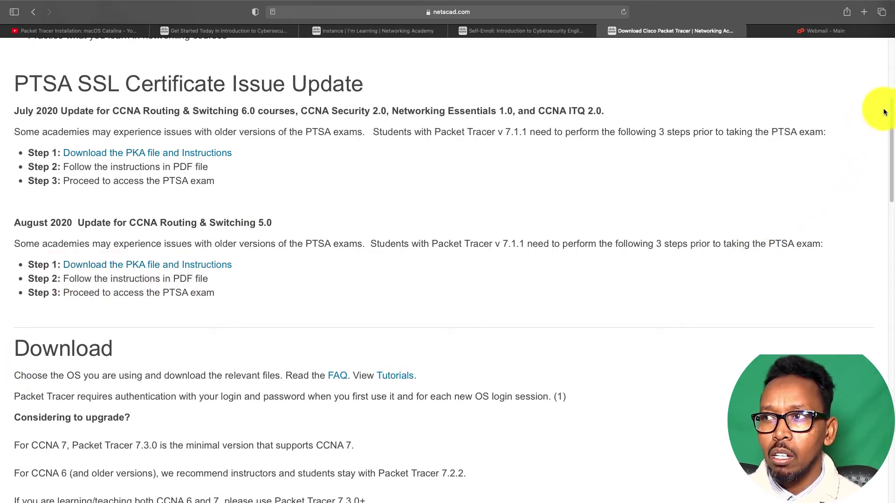
pyautogui.moveTo(890, 109); pyautogui.dragTo(892, 181)
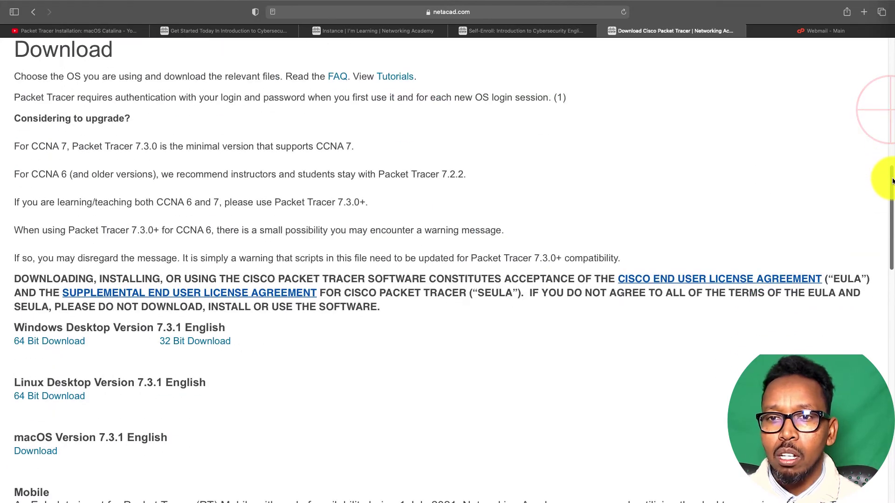
pyautogui.moveTo(892, 181); pyautogui.dragTo(884, 224)
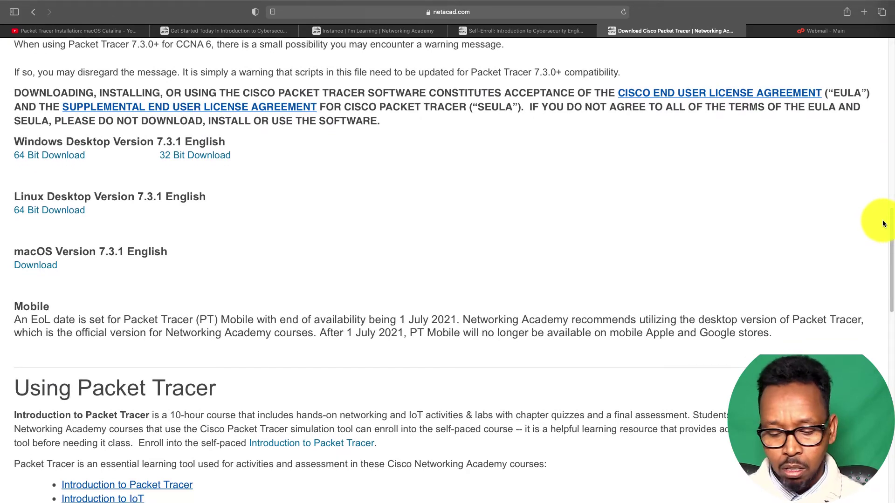
pyautogui.press('super+plus')
pyautogui.press('super+plus')
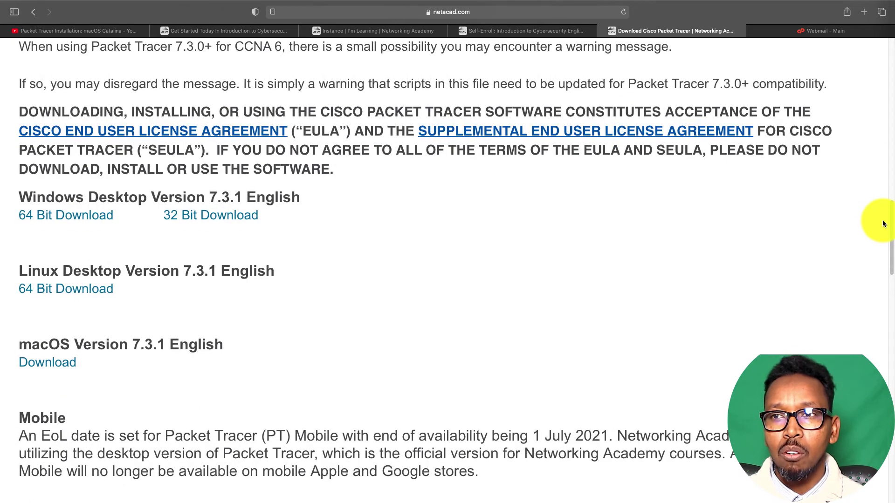
pyautogui.press('super+plus')
pyautogui.moveTo(890, 220); pyautogui.dragTo(875, 254)
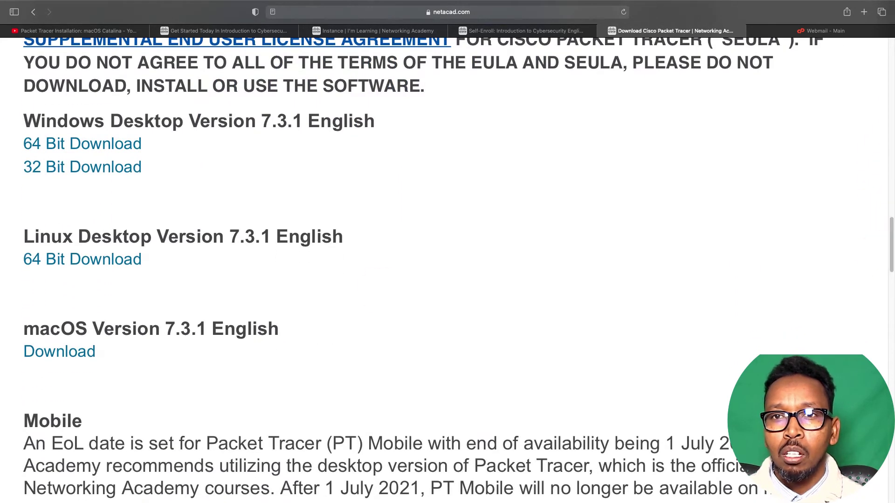
pyautogui.moveTo(21, 120); pyautogui.dragTo(379, 119)
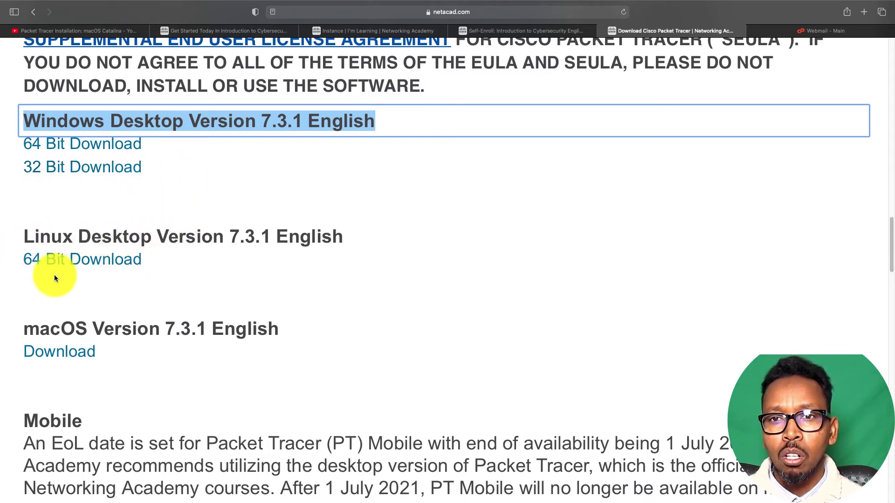
# Download the macOS 7.3.1 installer PacketTracer731_mac.dmg, allowing netacad.com downloads, and track it in Downloads
pyautogui.click(73, 357)
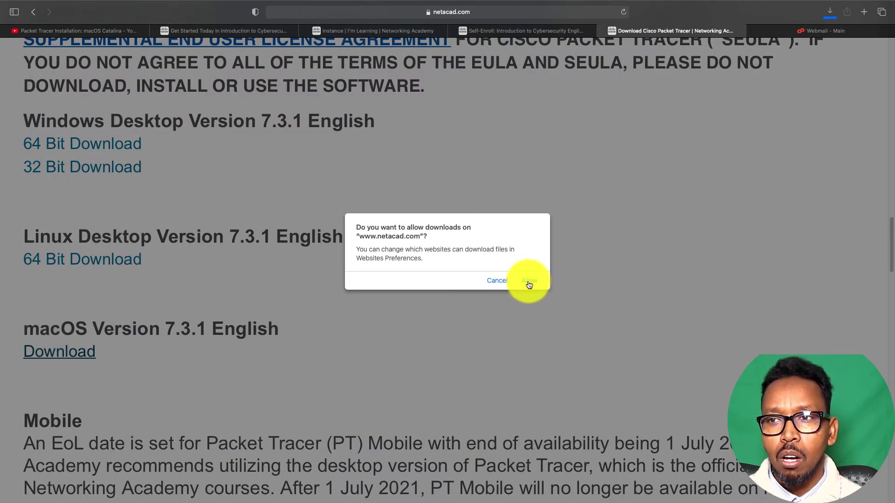
pyautogui.click(528, 282)
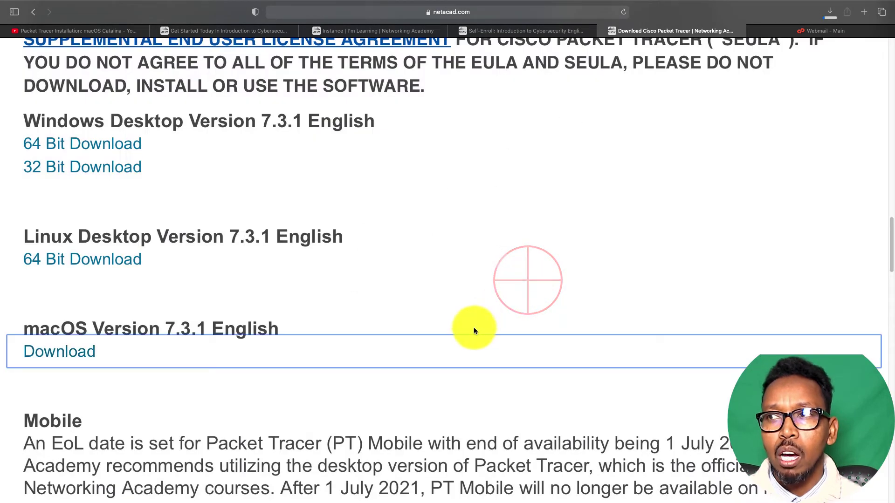
pyautogui.click(831, 16)
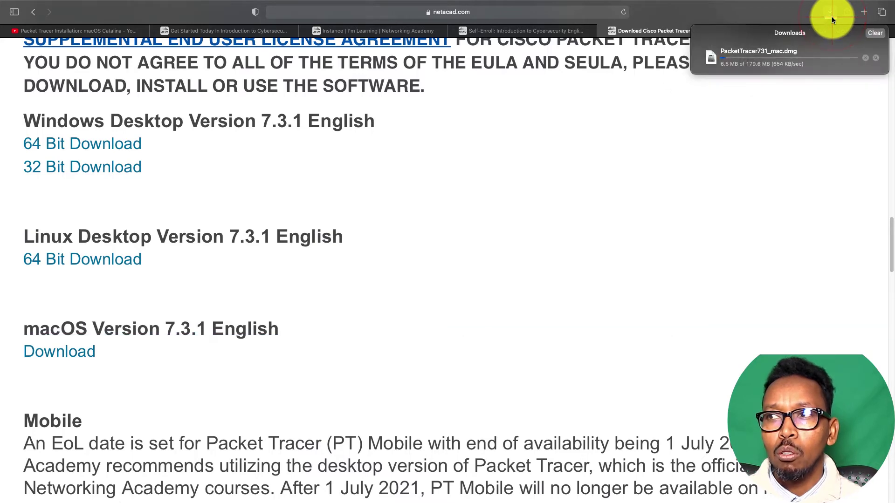
pyautogui.click(725, 40)
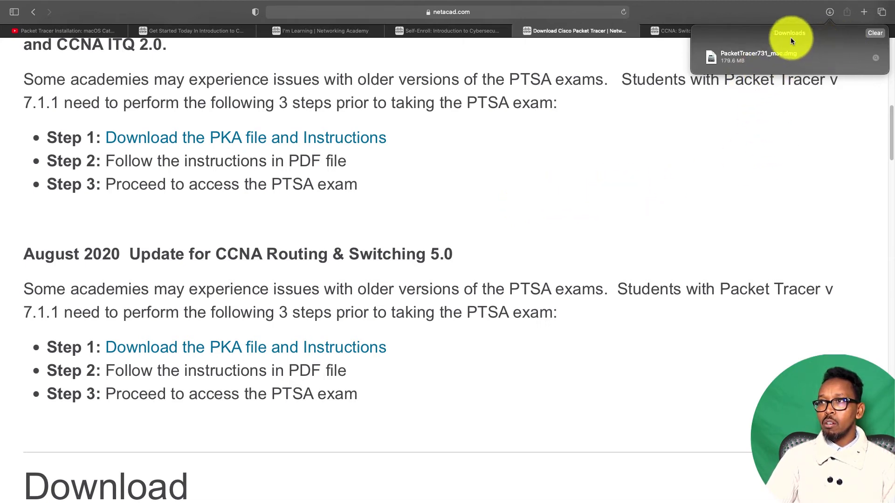
# Mount PacketTracer731_mac.dmg, launch the PacketTracer731_mac installer, and confirm opening it
pyautogui.click(737, 61)
pyautogui.doubleClick(737, 60)
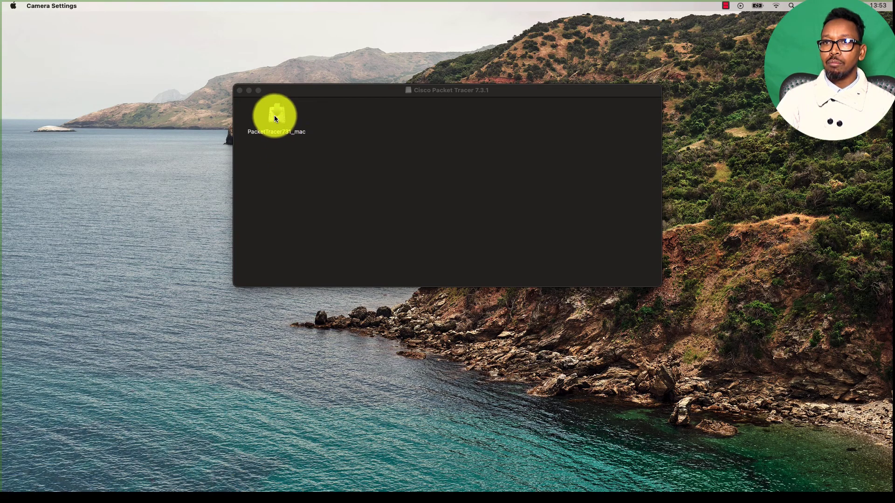
pyautogui.click(279, 121)
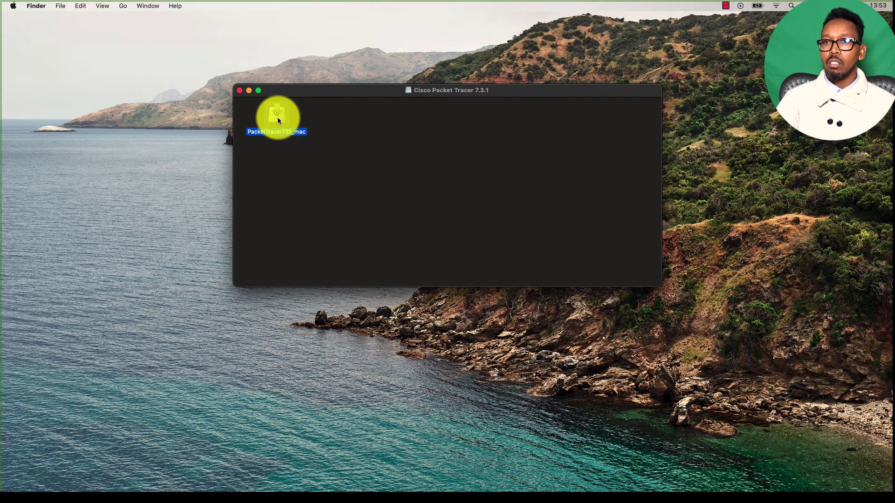
pyautogui.doubleClick(278, 120)
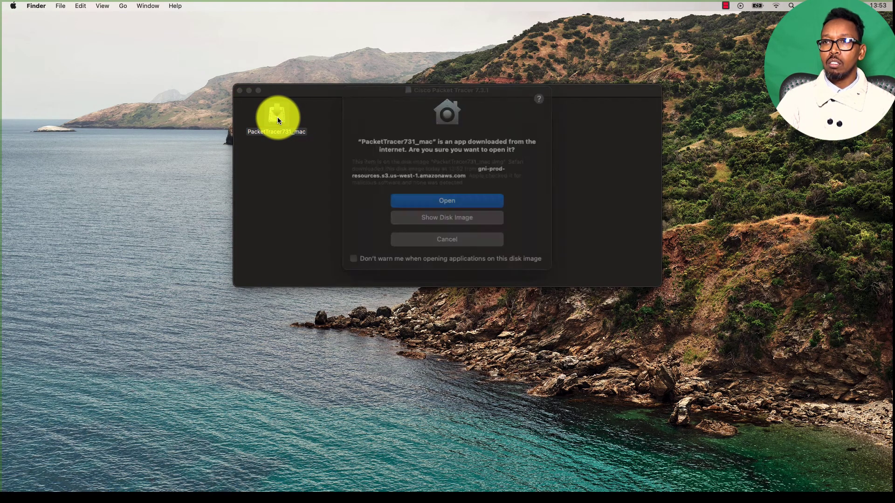
pyautogui.click(447, 200)
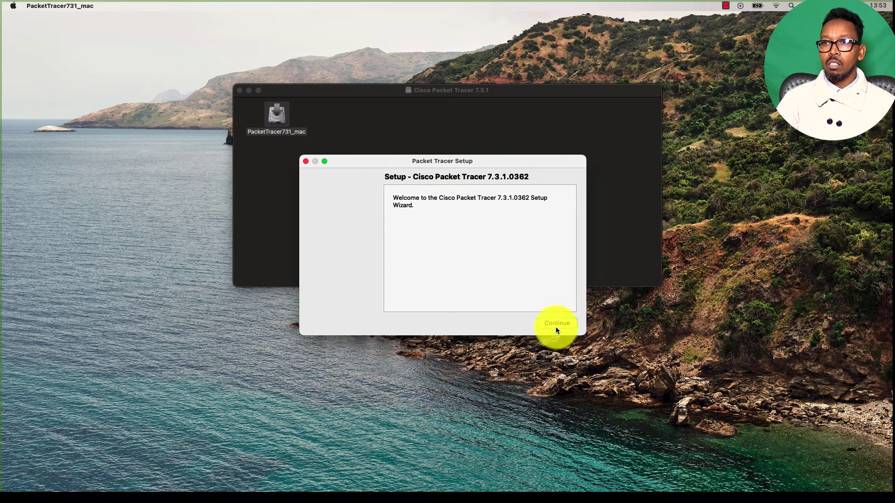
# Restore the setup window and accept the Packet Tracer license agreement
pyautogui.click(324, 161)
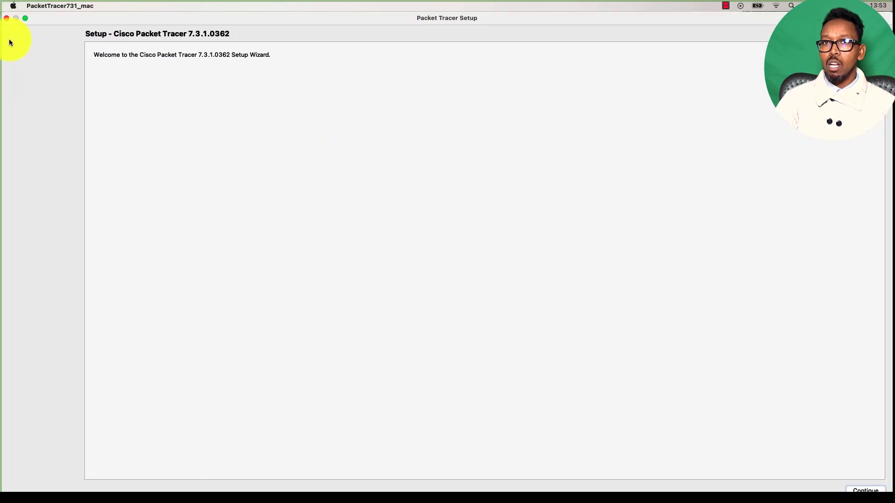
pyautogui.click(25, 18)
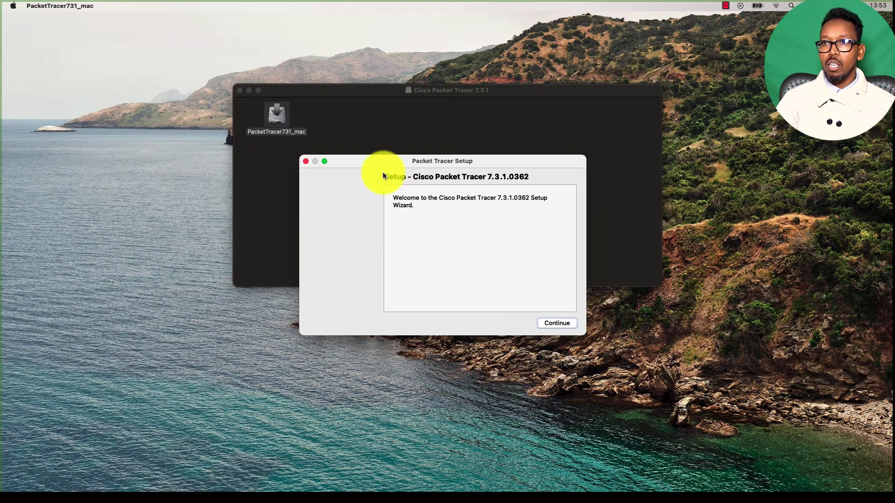
pyautogui.moveTo(346, 161); pyautogui.dragTo(318, 121)
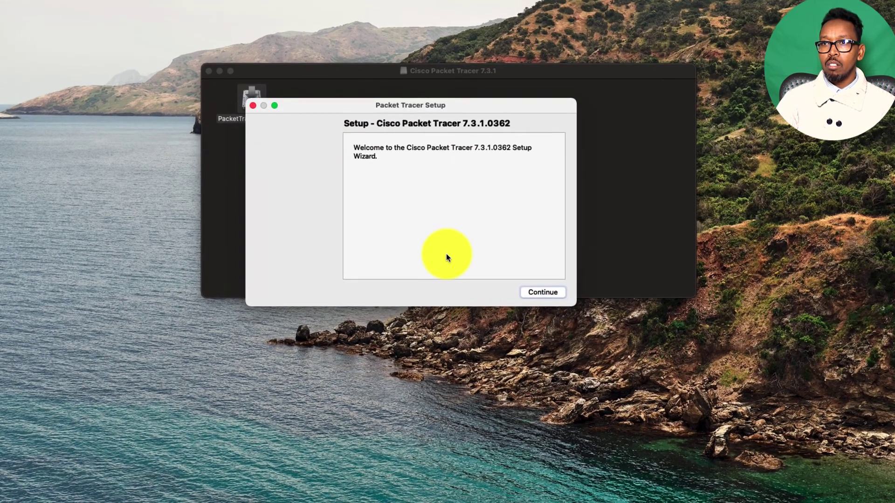
pyautogui.click(542, 292)
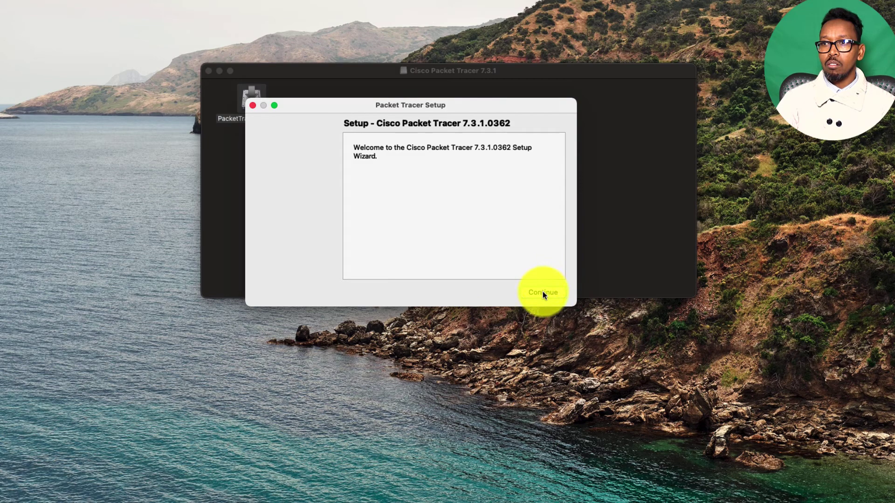
pyautogui.click(381, 249)
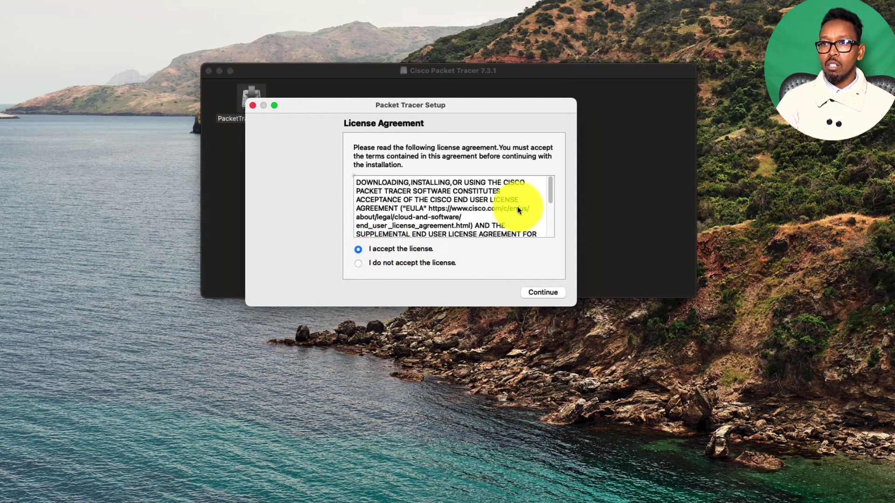
pyautogui.moveTo(550, 185)
pyautogui.mouseDown()
pyautogui.moveTo(552, 236)
pyautogui.moveTo(549, 178)
pyautogui.mouseUp()
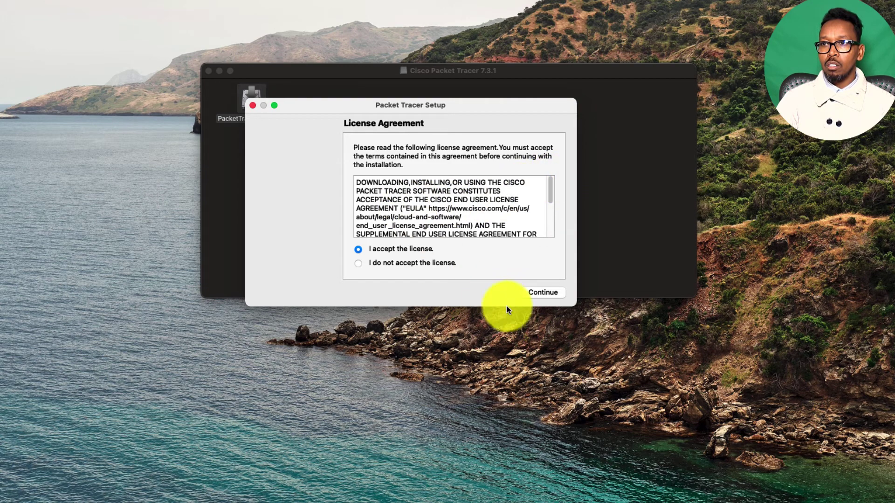
pyautogui.click(543, 293)
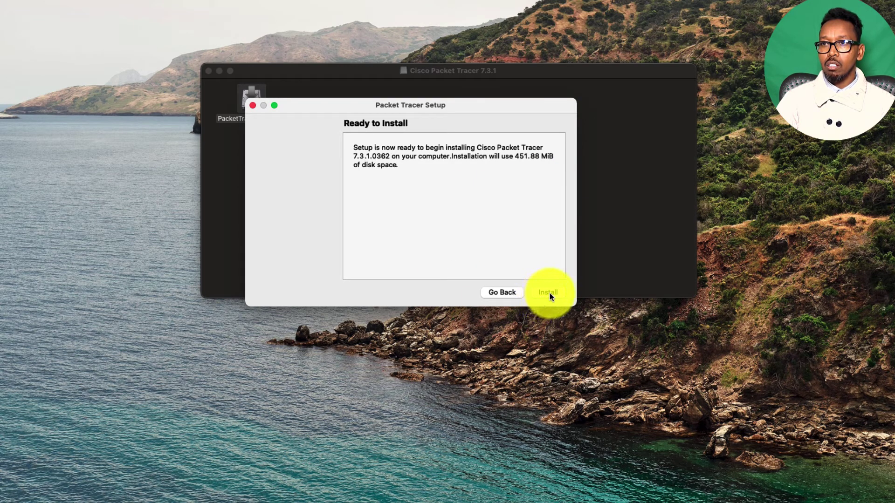
# Install Cisco Packet Tracer 7.3.1.0362, showing details and approving administrator access
pyautogui.click(550, 293)
pyautogui.click(381, 191)
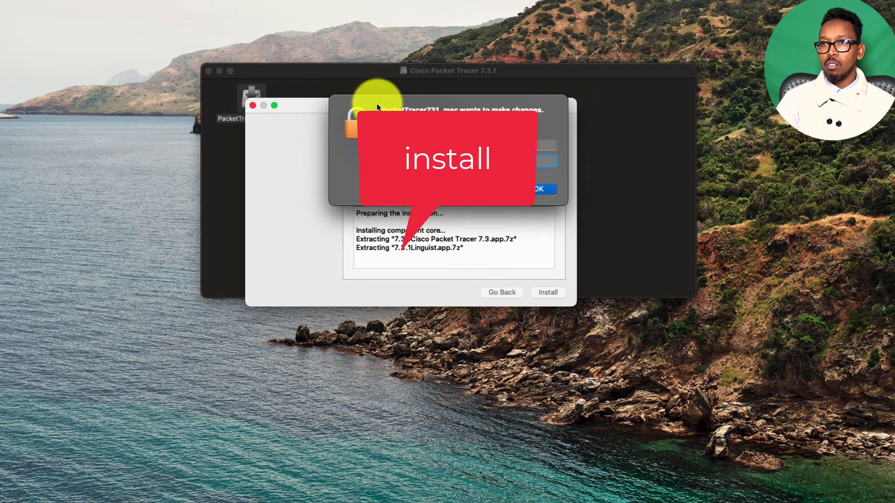
pyautogui.press('Return')
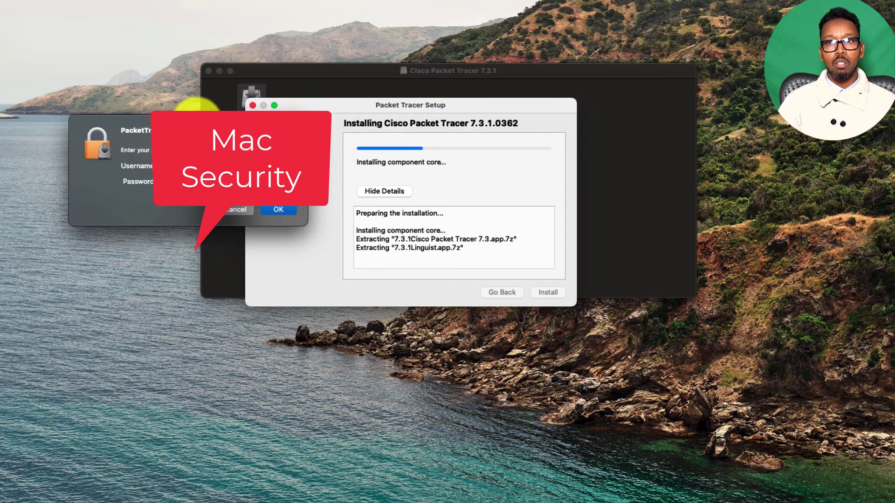
pyautogui.click(279, 211)
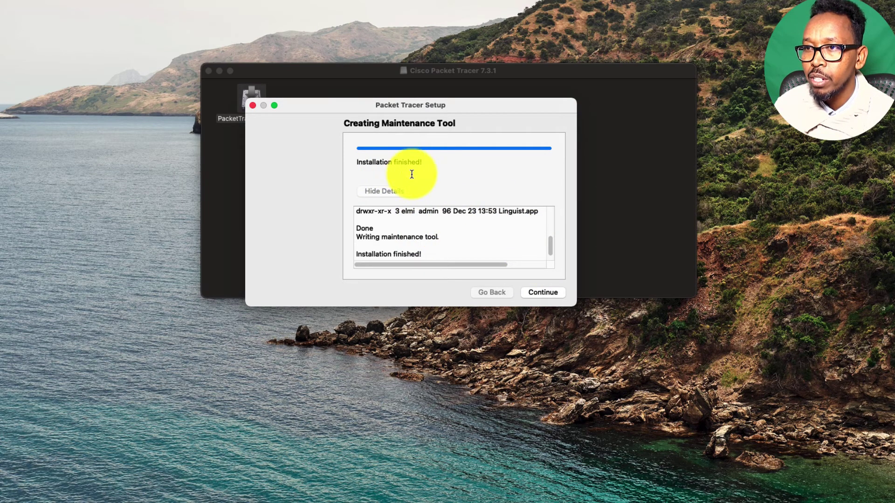
# Finish the Creating Maintenance Tool page and exit the setup wizard with Done
pyautogui.click(544, 294)
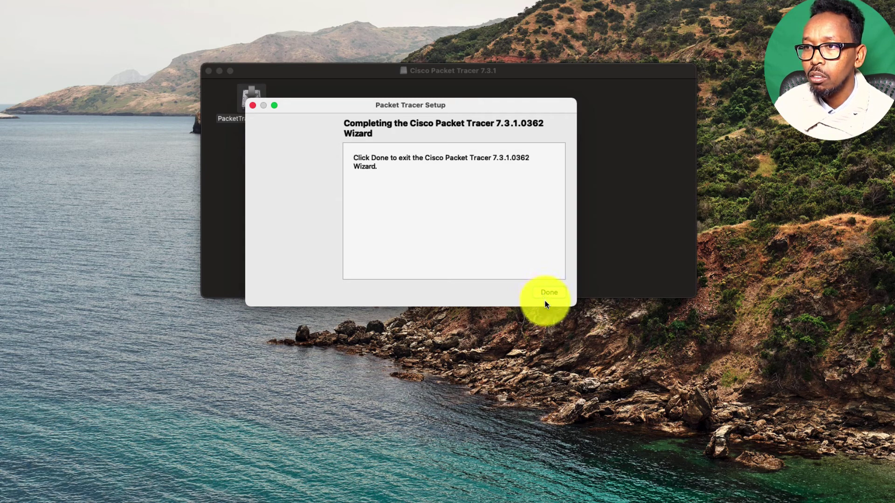
pyautogui.click(546, 295)
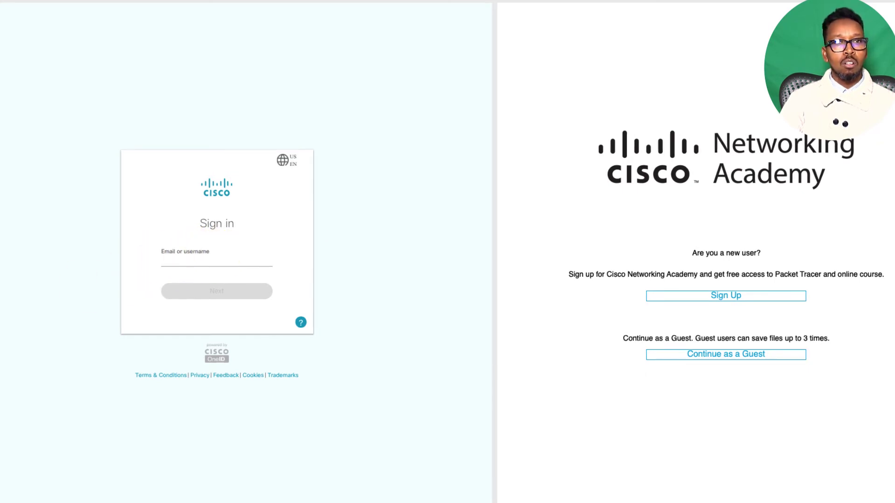
# Sign in to Packet Tracer with the account's email and password, fixing a mistyped email first
pyautogui.click(249, 262)
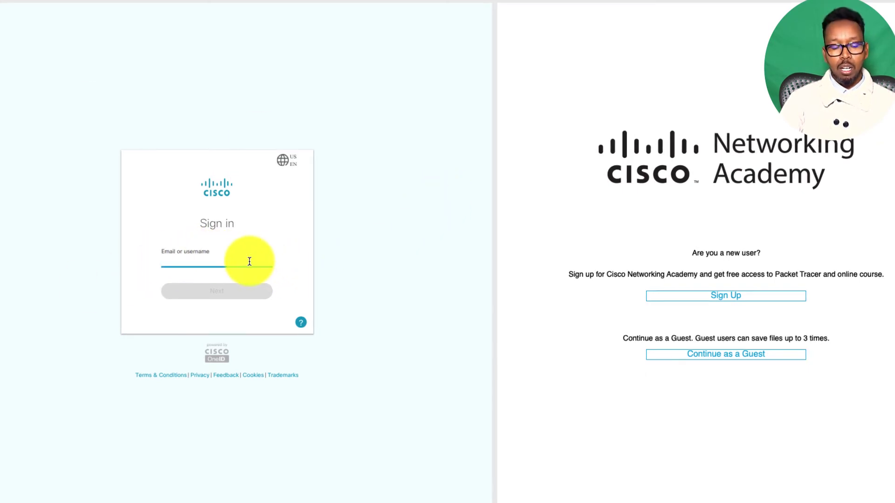
pyautogui.write('in')
pyautogui.press('BackSpace')
pyautogui.press('BackSpace')
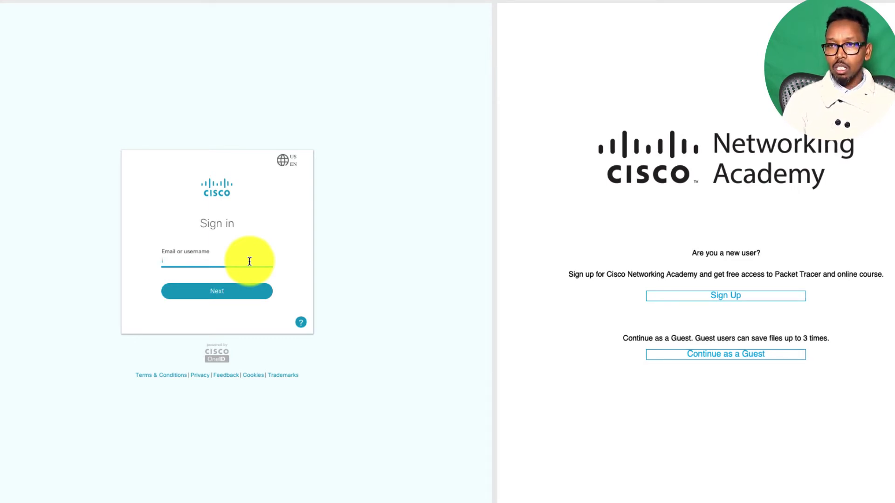
pyautogui.press('BackSpace')
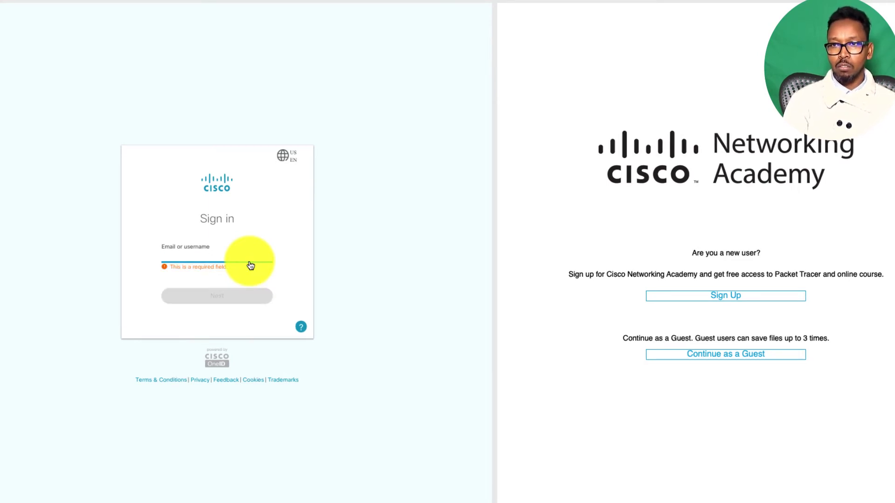
pyautogui.click(369, 208)
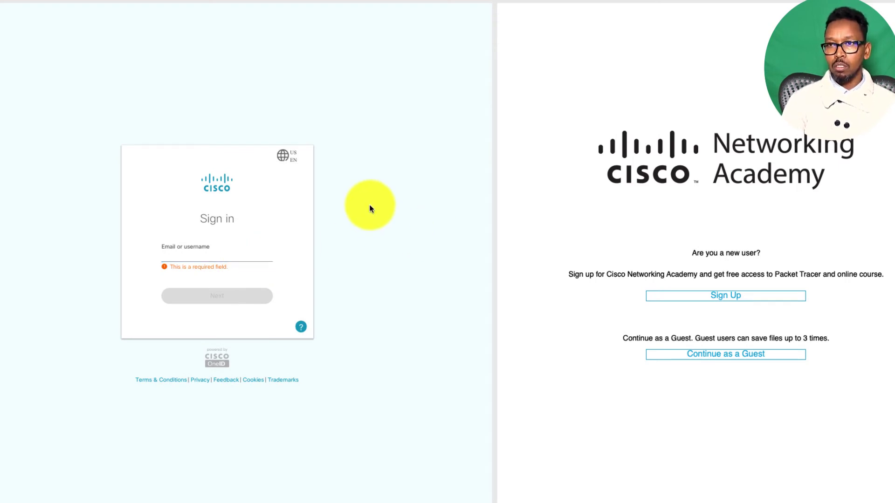
pyautogui.click(202, 251)
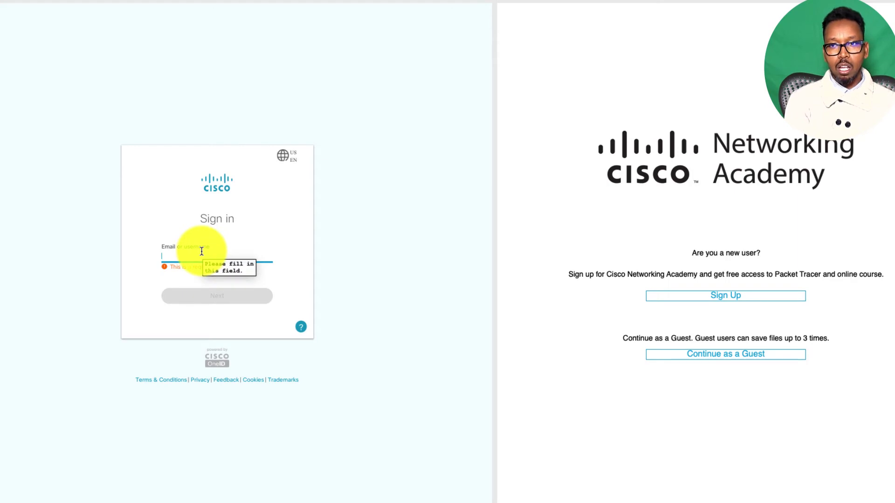
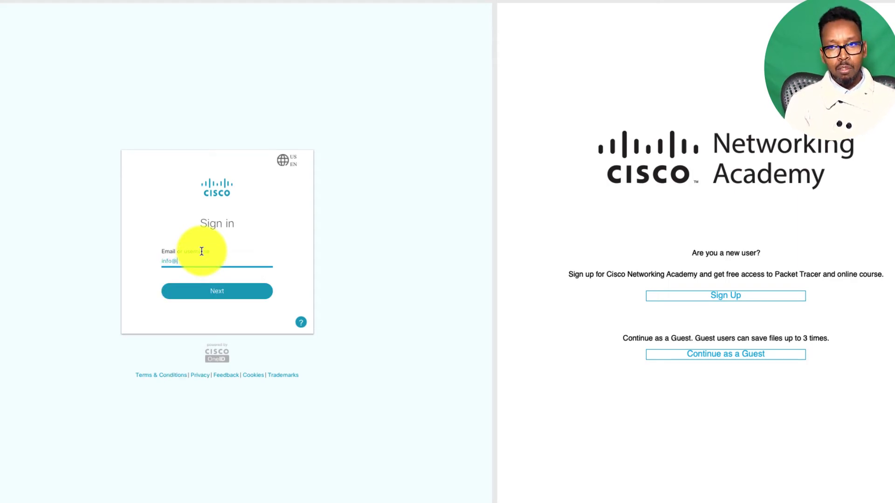
pyautogui.press('Return')
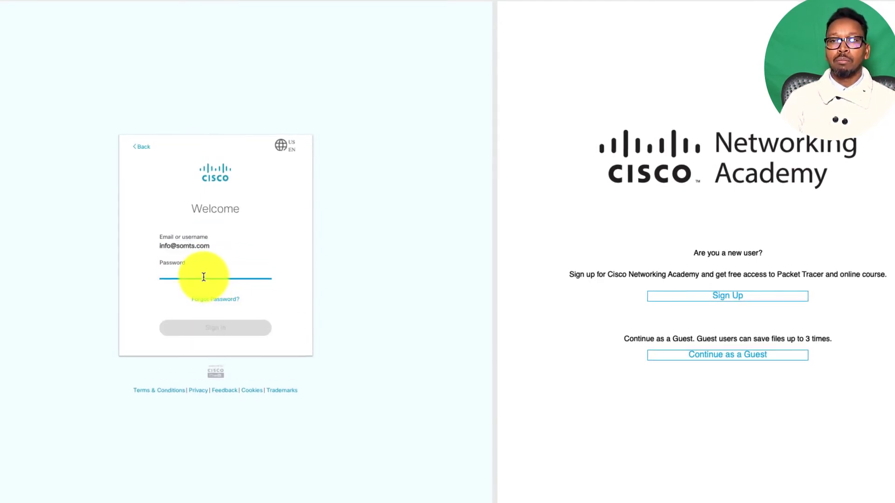
pyautogui.write('s*****')
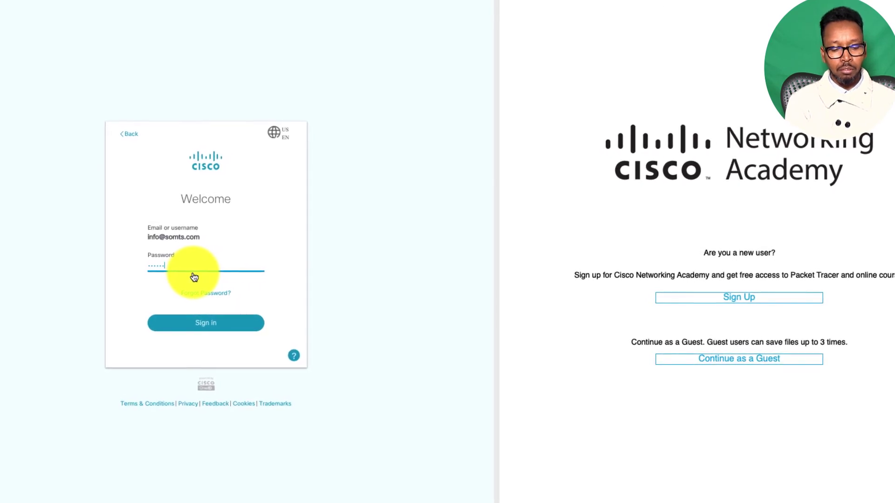
pyautogui.write('**')
pyautogui.click(182, 324)
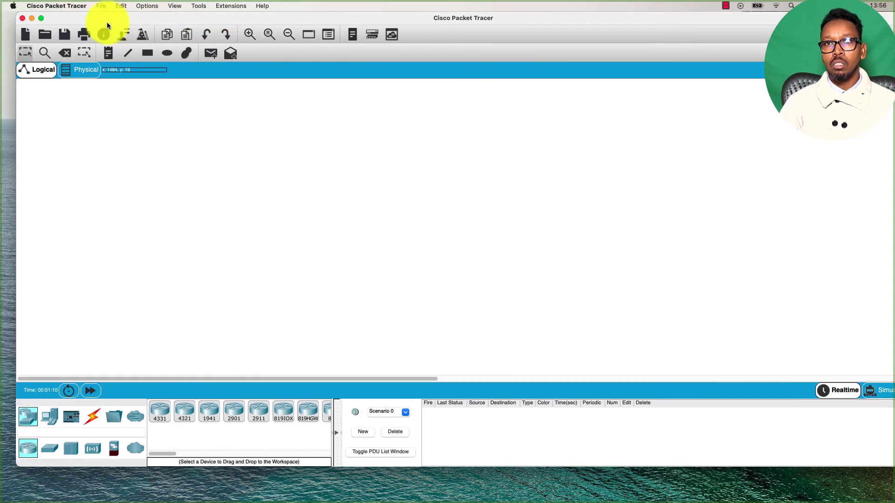
# Make the Packet Tracer window full screen and return from End Devices to the router models
pyautogui.click(41, 18)
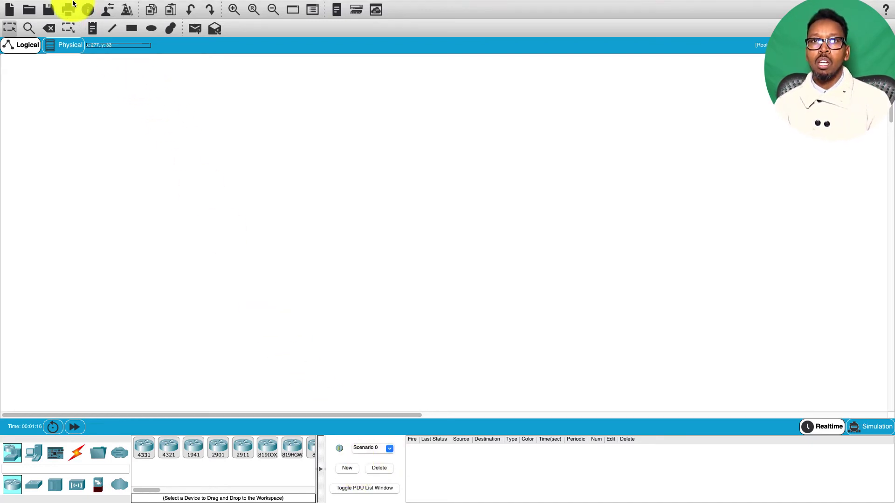
pyautogui.moveTo(21, 15)
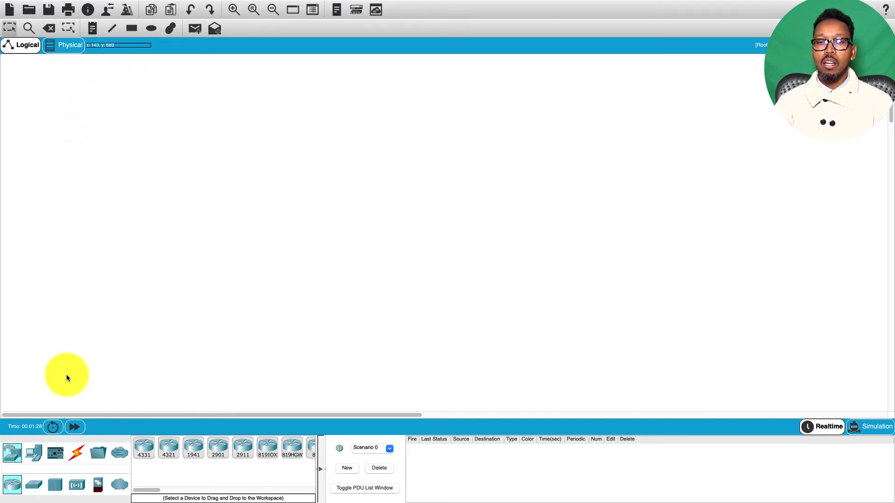
pyautogui.click(33, 459)
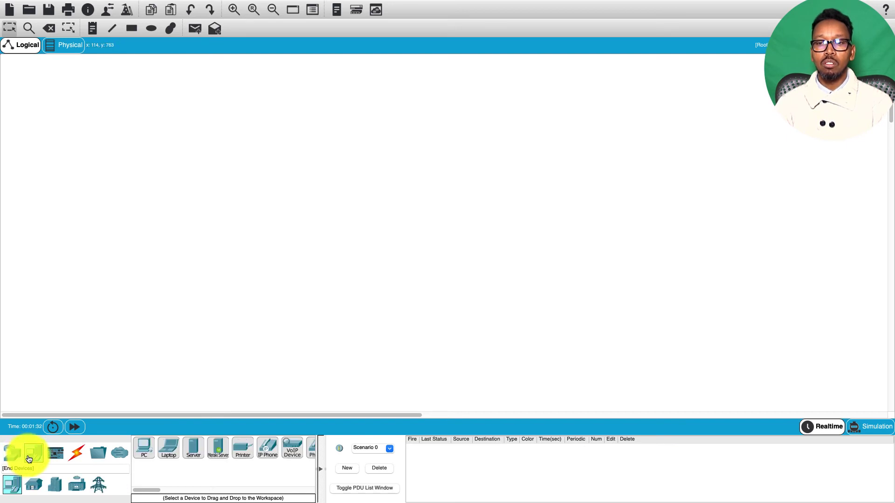
pyautogui.click(18, 460)
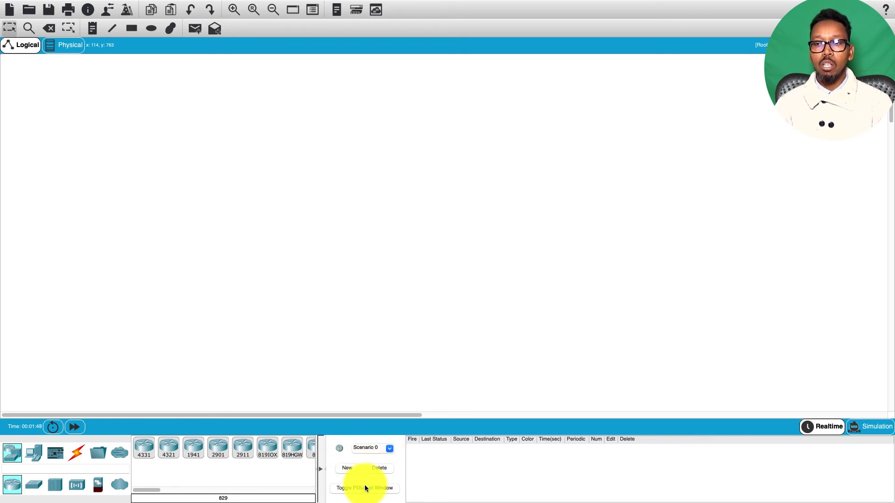
# Place two ISR4331 routers and a 2960 switch on the workspace
pyautogui.click(144, 448)
pyautogui.click(186, 189)
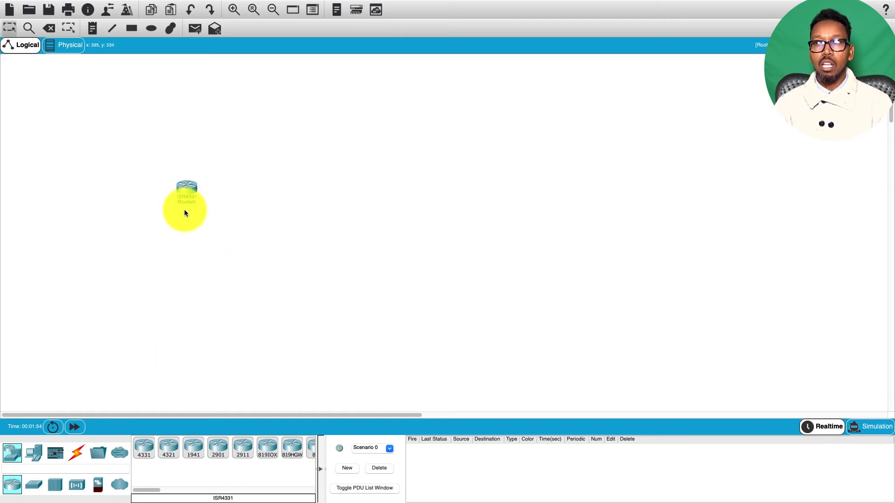
pyautogui.click(146, 448)
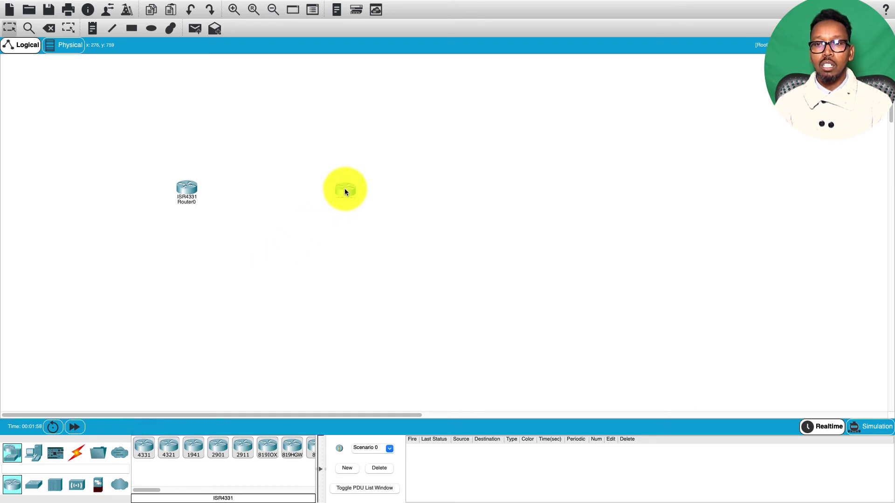
pyautogui.click(33, 487)
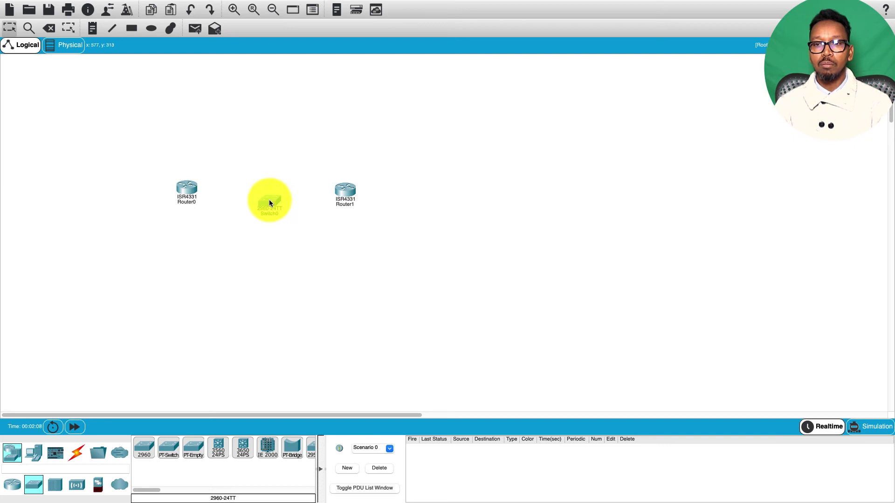
# Add a PC, a laptop and a server below the routers
pyautogui.click(36, 460)
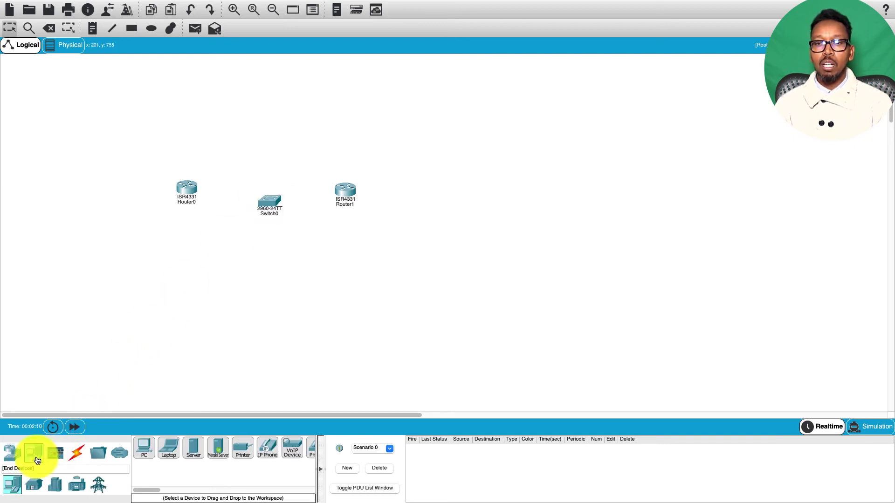
pyautogui.click(144, 448)
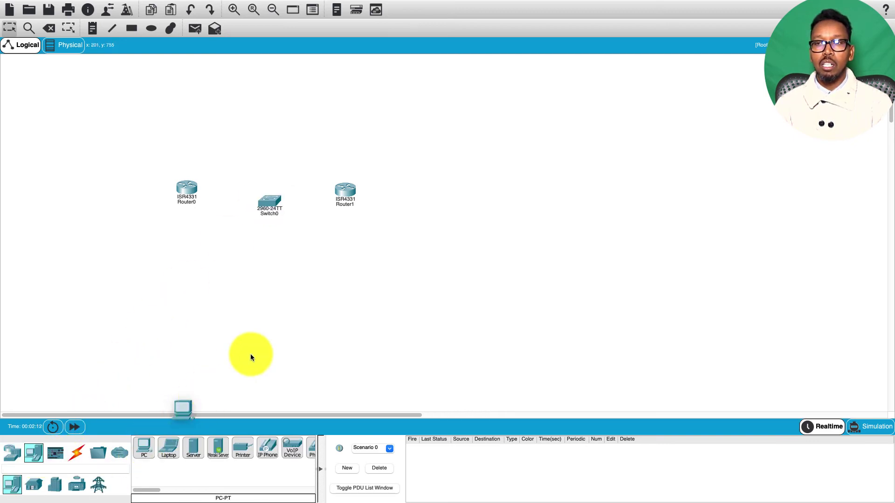
pyautogui.click(366, 252)
pyautogui.click(168, 450)
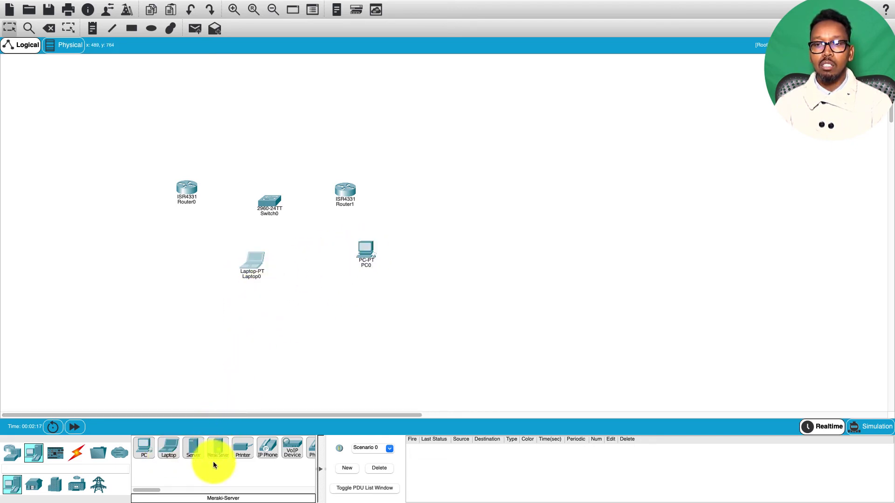
pyautogui.click(193, 448)
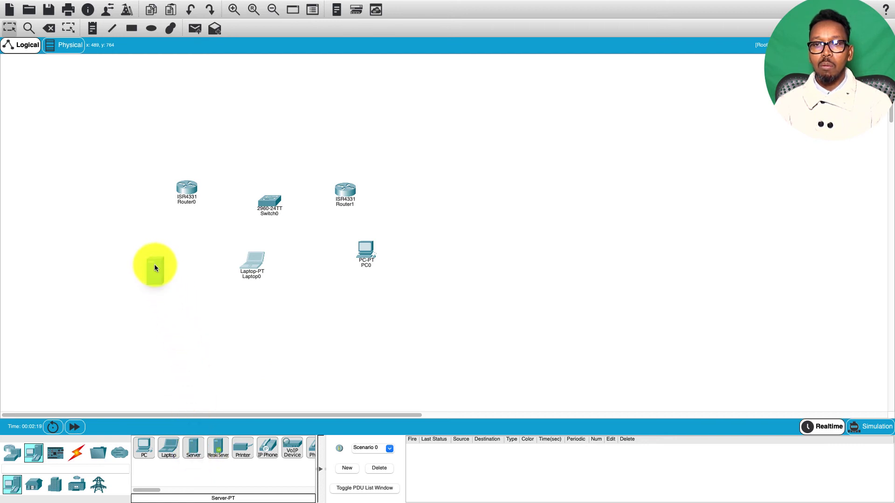
pyautogui.click(218, 450)
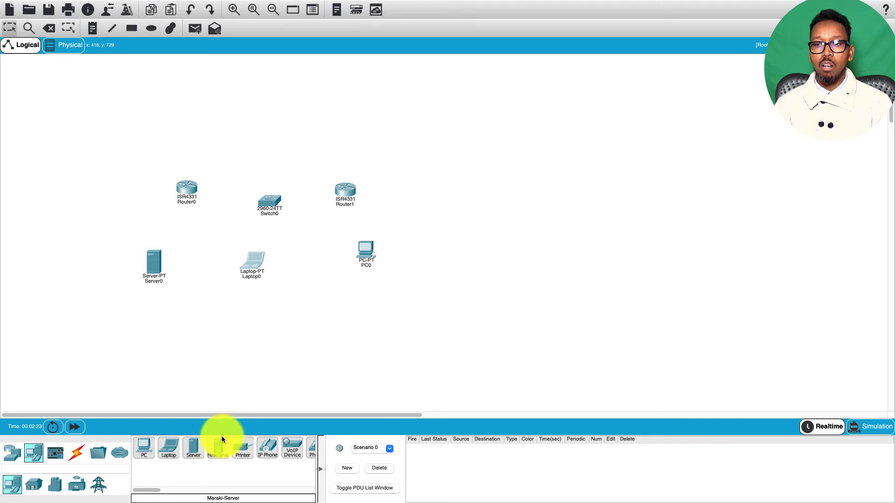
pyautogui.moveTo(220, 451); pyautogui.dragTo(220, 340)
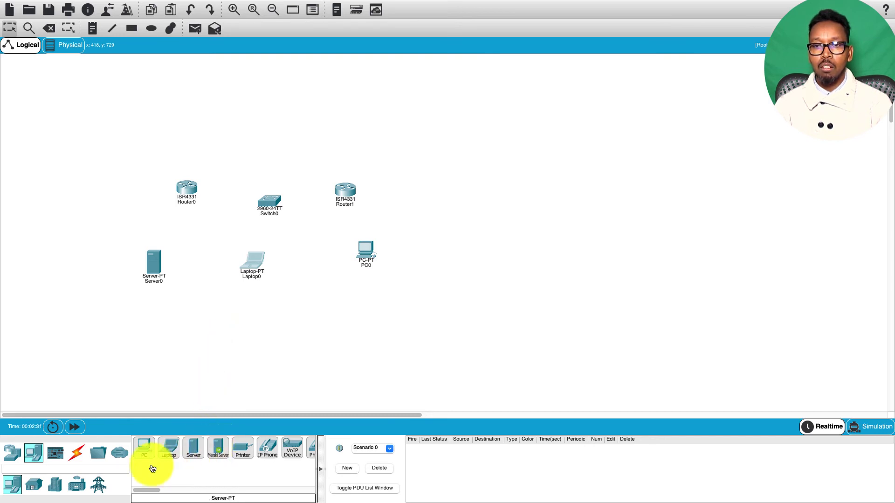
pyautogui.click(76, 457)
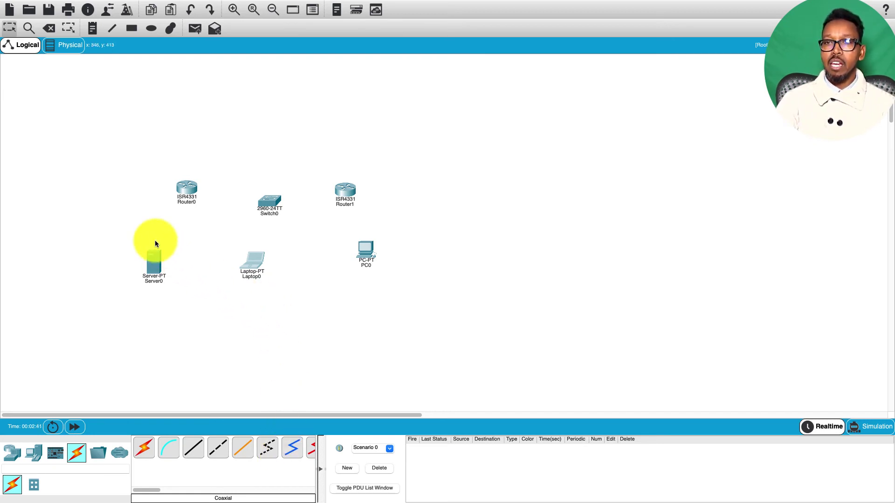
# Cable Router0 to Router1 with an automatically chosen connection, then nudge both routers
pyautogui.click(146, 449)
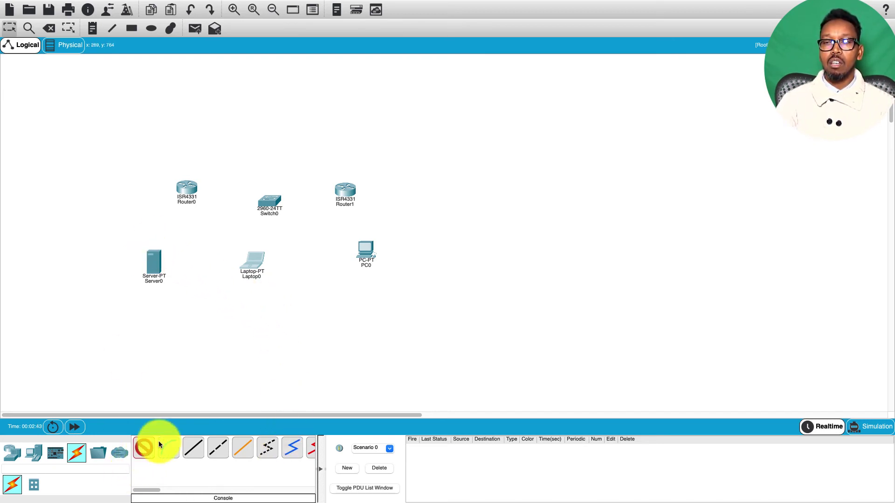
pyautogui.click(188, 189)
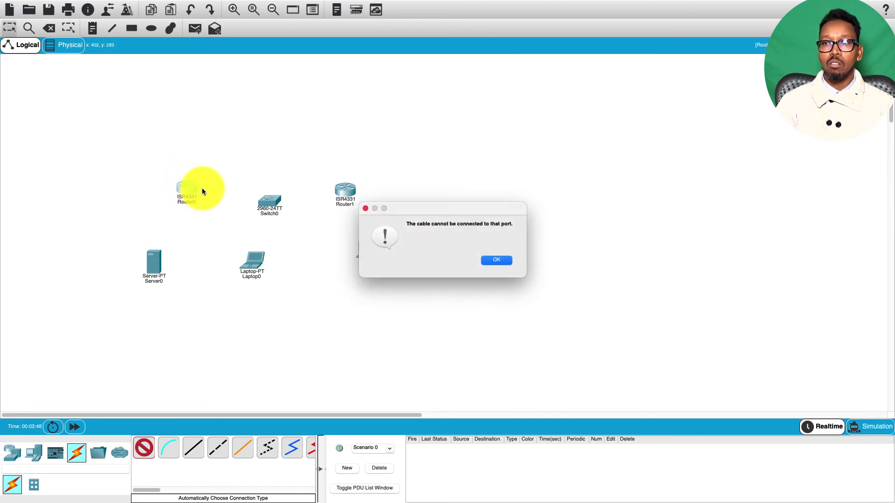
pyautogui.click(496, 260)
pyautogui.click(339, 191)
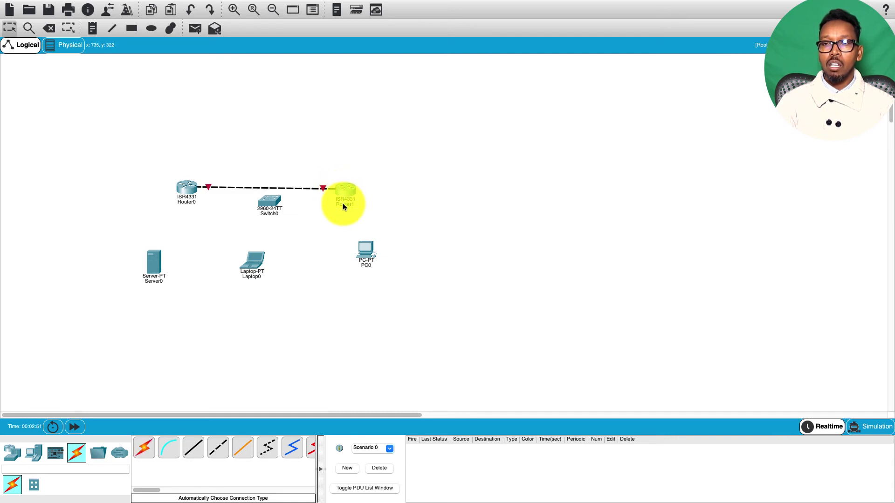
pyautogui.moveTo(188, 187); pyautogui.dragTo(182, 177)
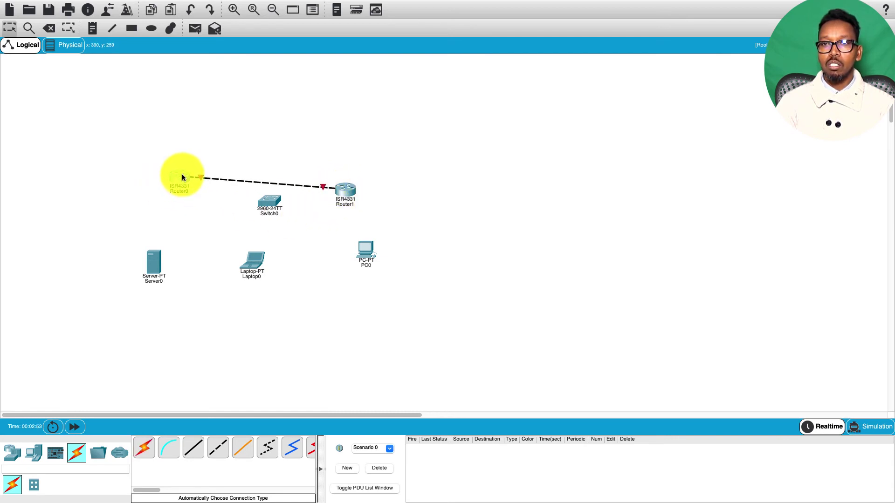
pyautogui.moveTo(350, 194); pyautogui.dragTo(371, 184)
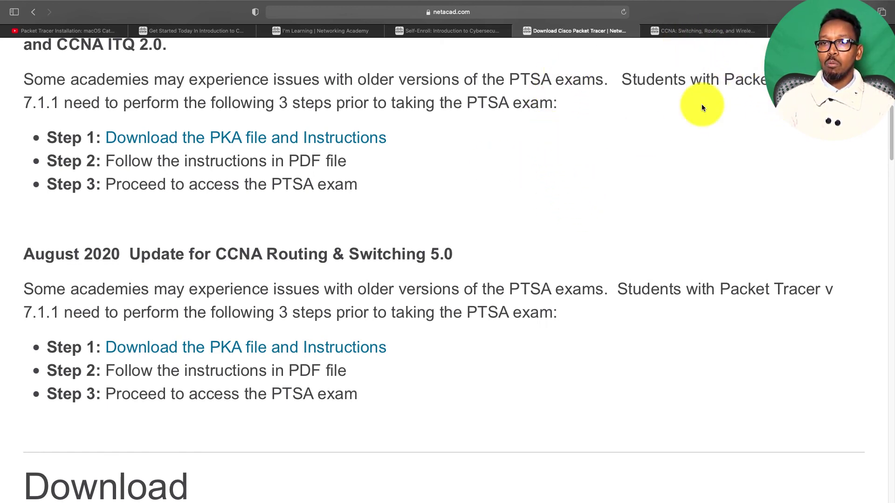
pyautogui.moveTo(889, 136); pyautogui.dragTo(892, 96)
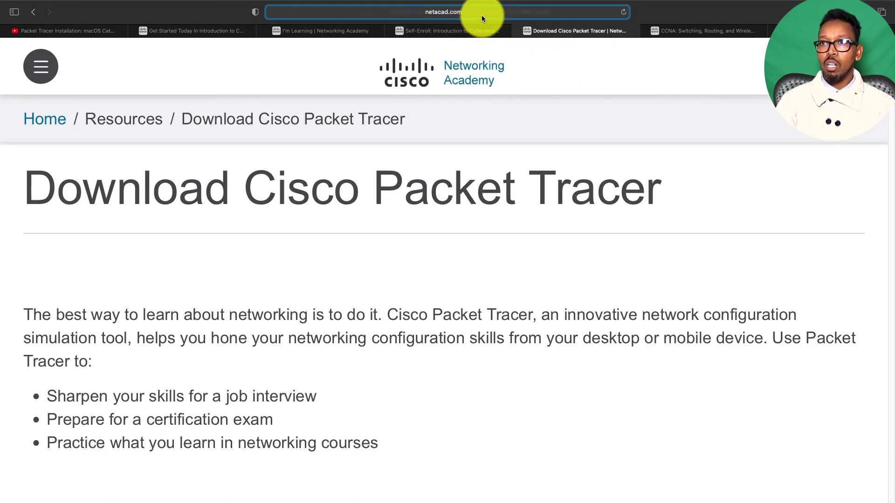
pyautogui.click(480, 14)
pyautogui.click(763, 156)
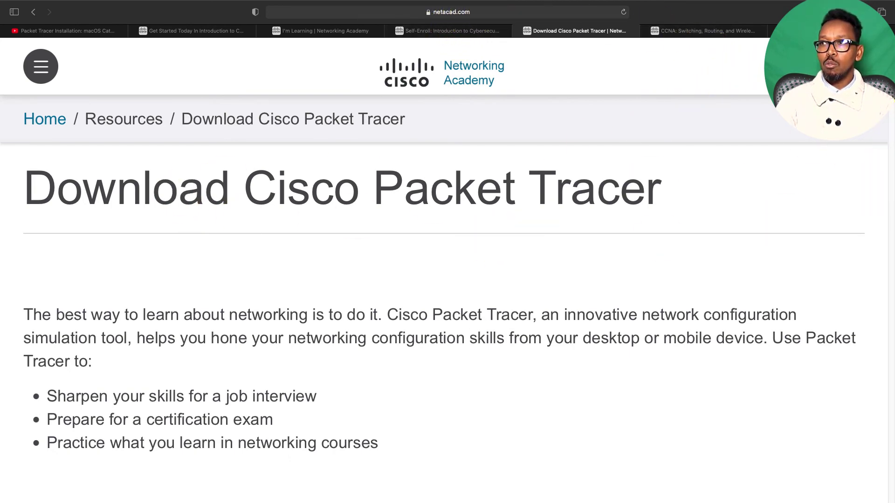
pyautogui.moveTo(892, 79); pyautogui.dragTo(892, 117)
pyautogui.moveTo(893, 136); pyautogui.dragTo(892, 234)
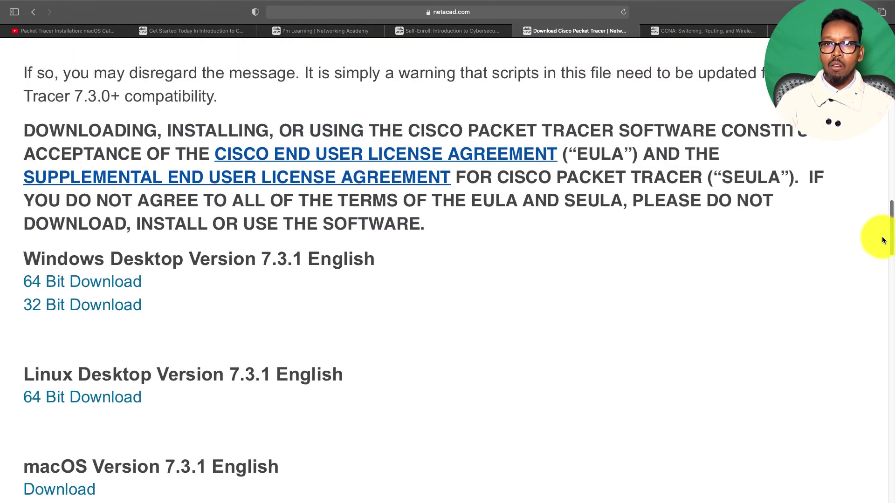
pyautogui.moveTo(19, 250); pyautogui.dragTo(361, 254)
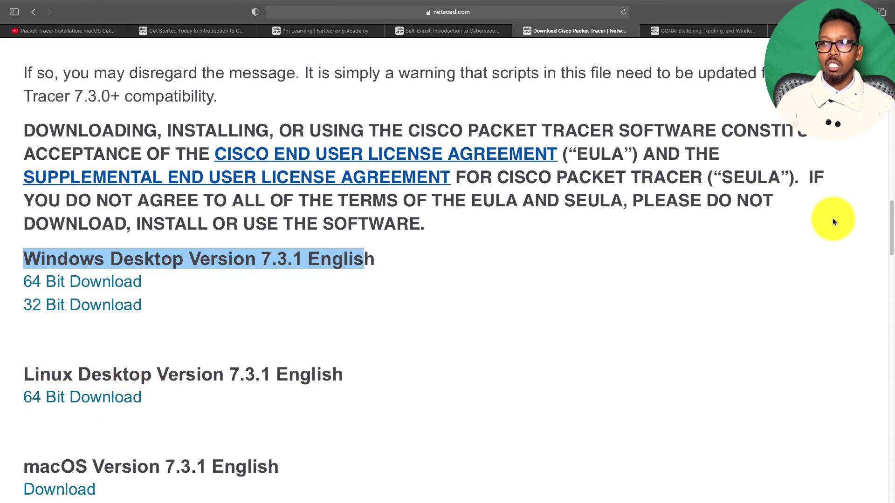
pyautogui.scroll(-10, 889, 214)
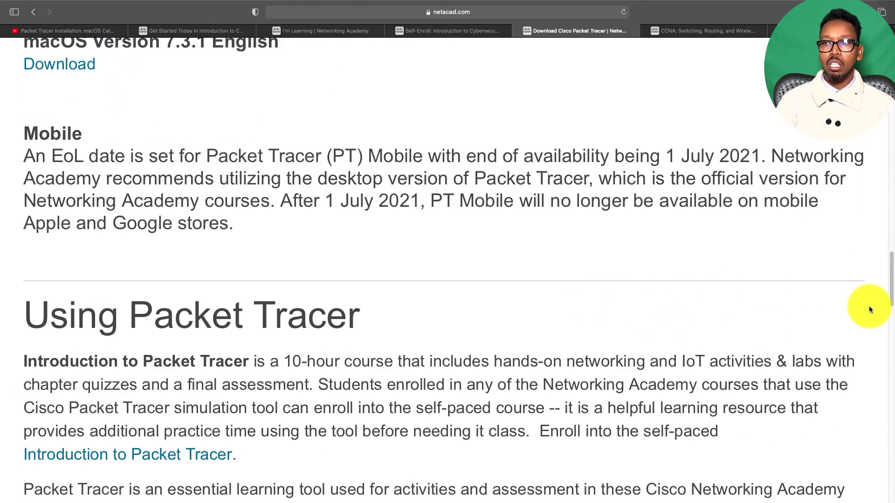
pyautogui.moveTo(891, 270); pyautogui.dragTo(892, 227)
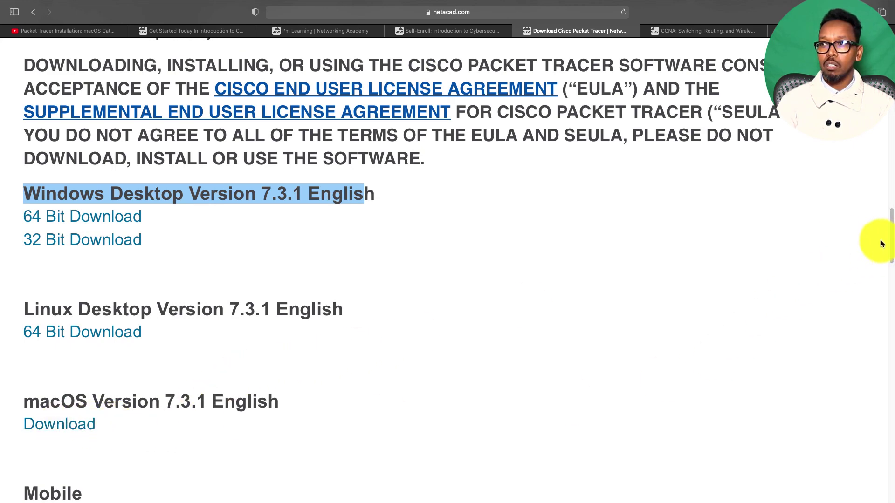
pyautogui.moveTo(891, 227); pyautogui.dragTo(892, 303)
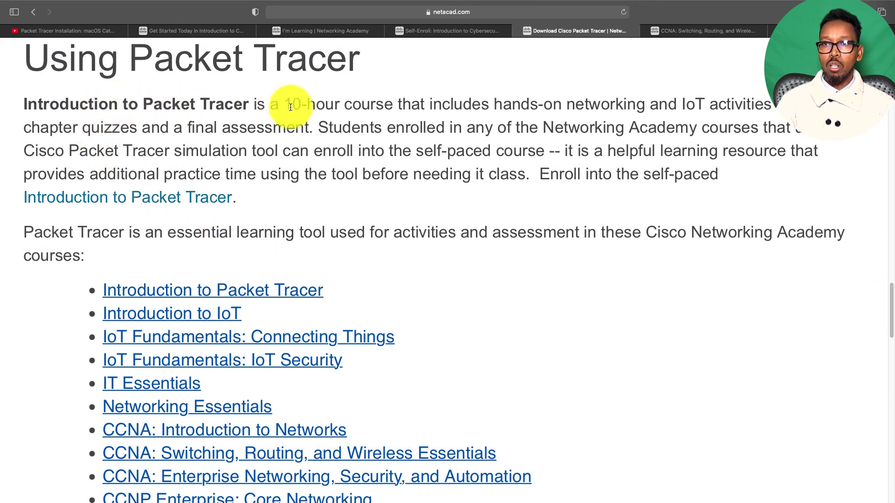
pyautogui.moveTo(284, 104); pyautogui.dragTo(709, 177)
pyautogui.click(709, 176)
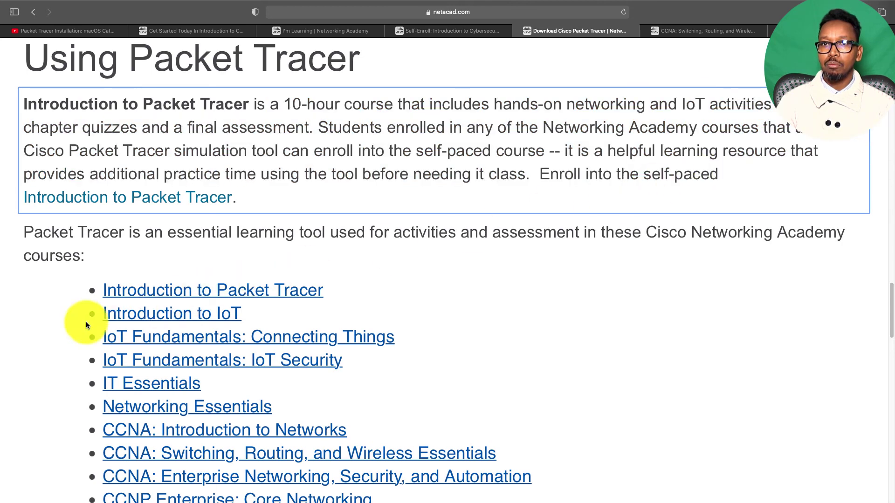
pyautogui.scroll(-1, 892, 296)
pyautogui.scroll(-5, 892, 297)
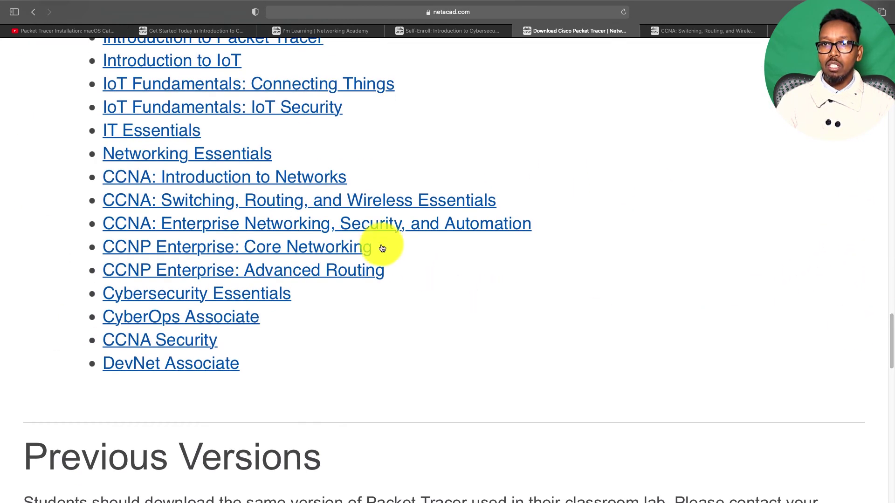
pyautogui.moveTo(891, 331); pyautogui.dragTo(880, 300)
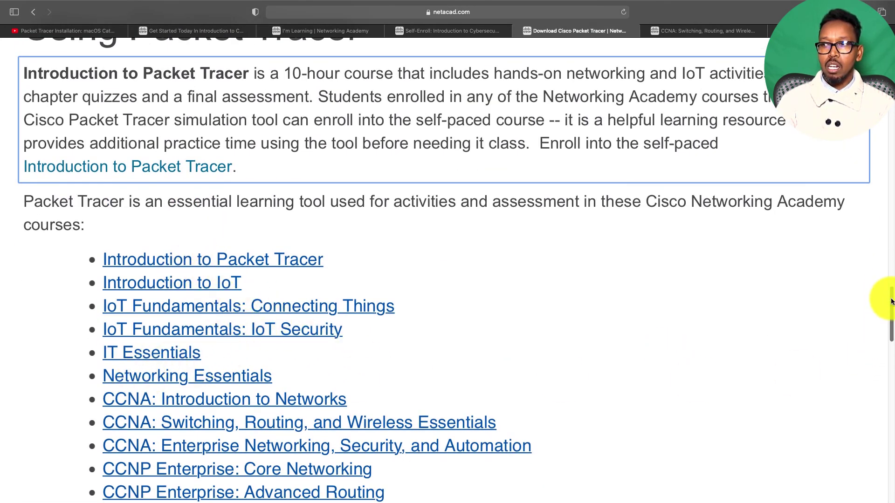
pyautogui.scroll(-2, 893, 313)
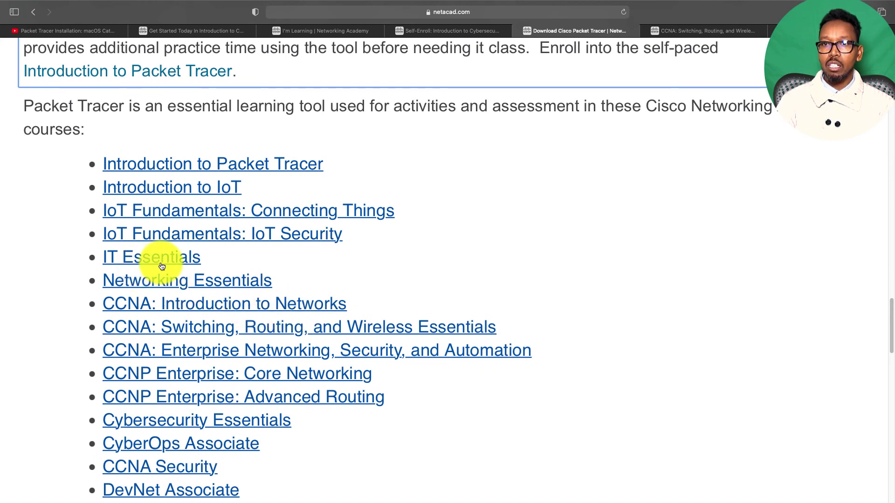